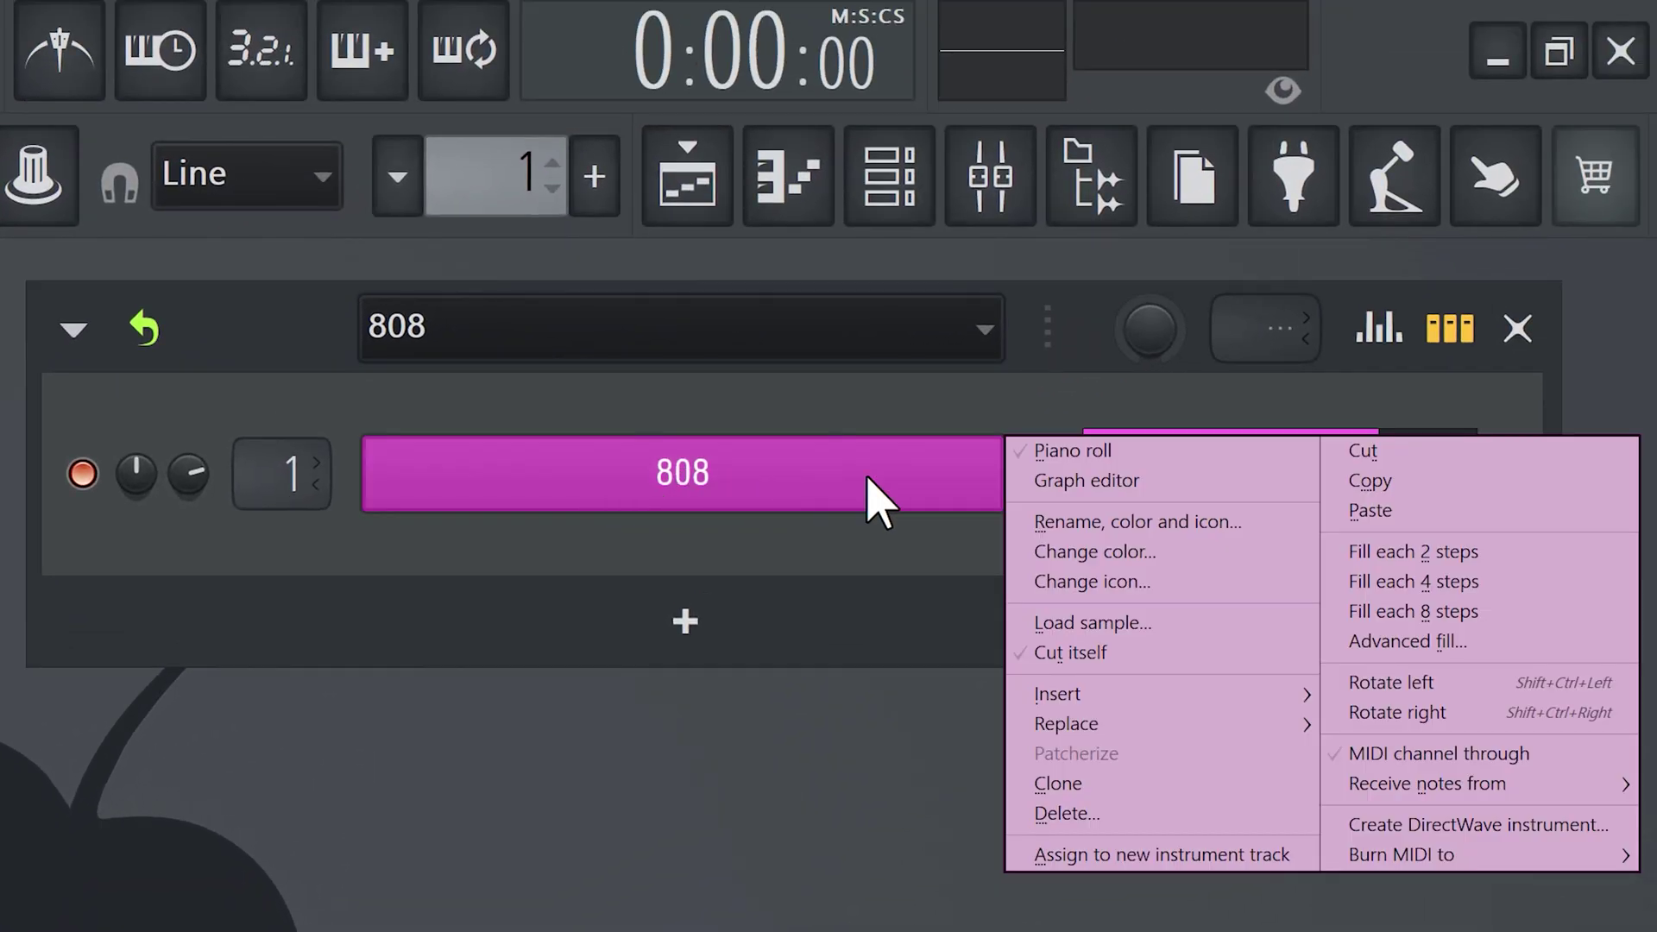
Clone the 808 channel into 808 #2 with the same notes
left_click(1314, 435)
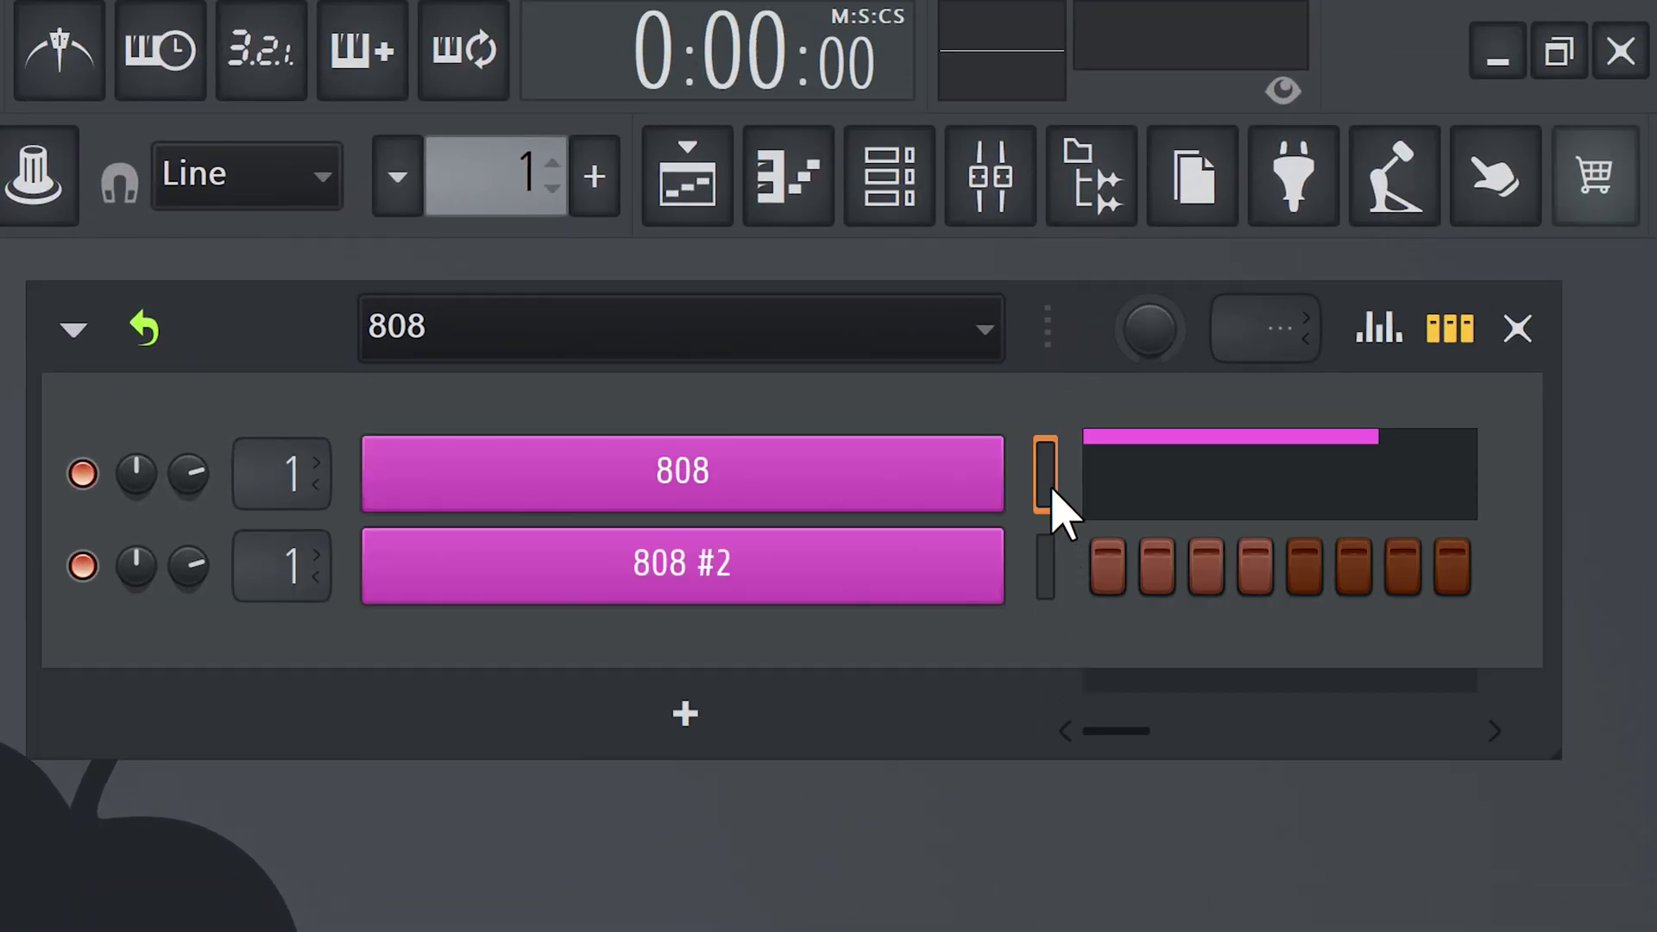
key("ctrl+v")
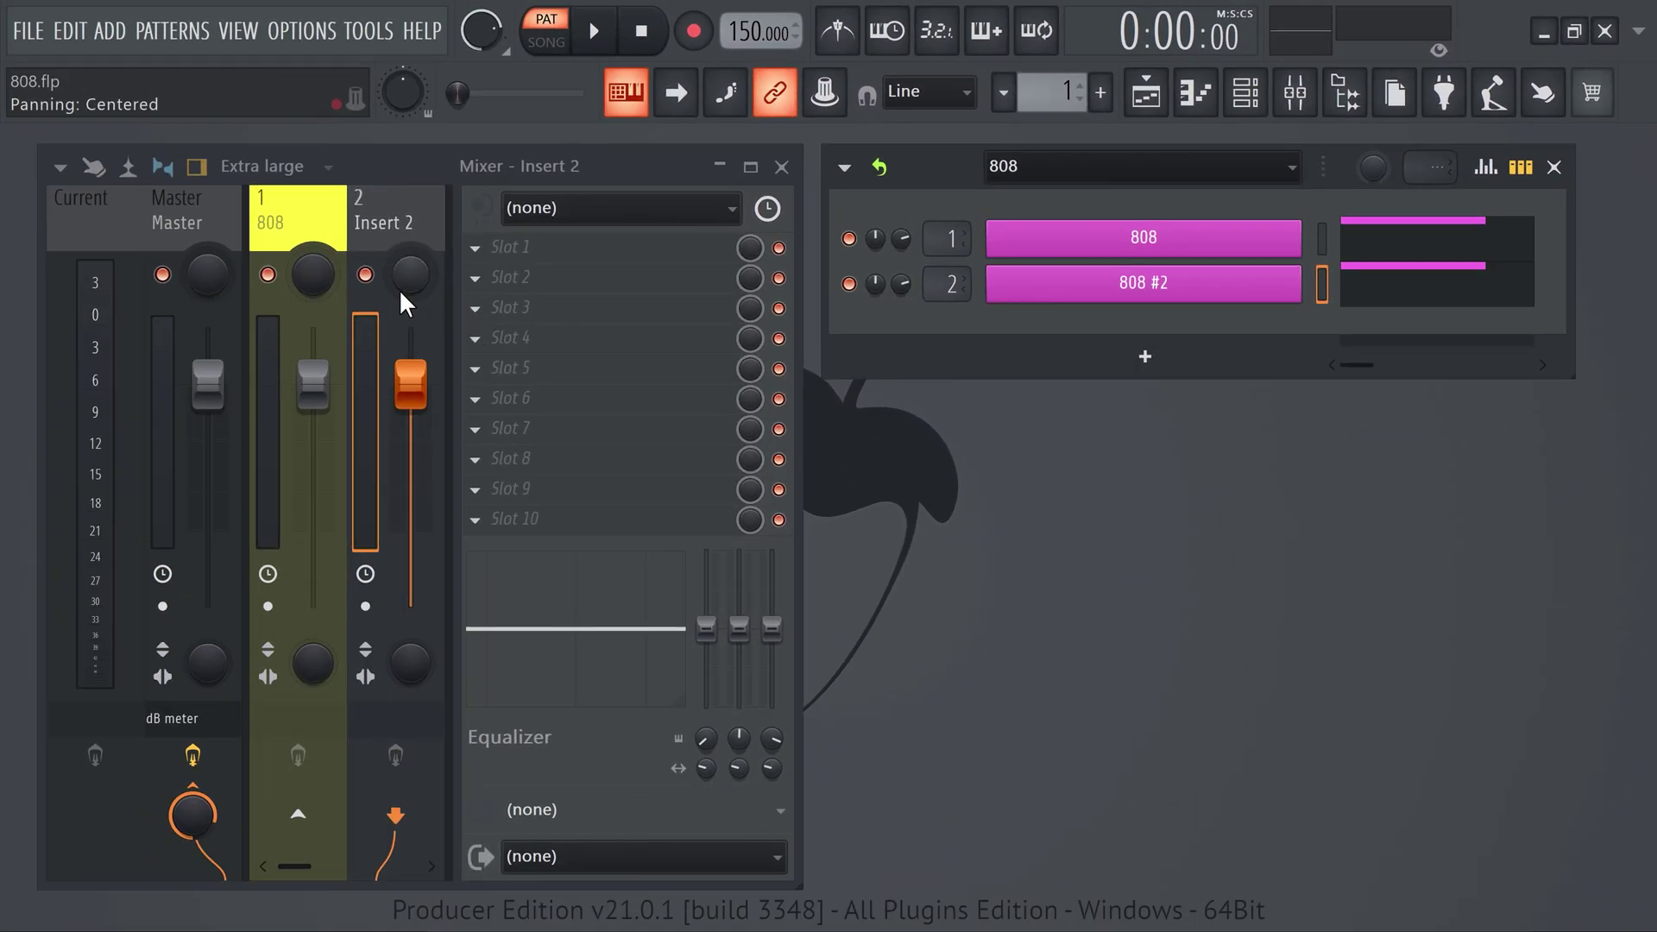
key("ctrl+l")
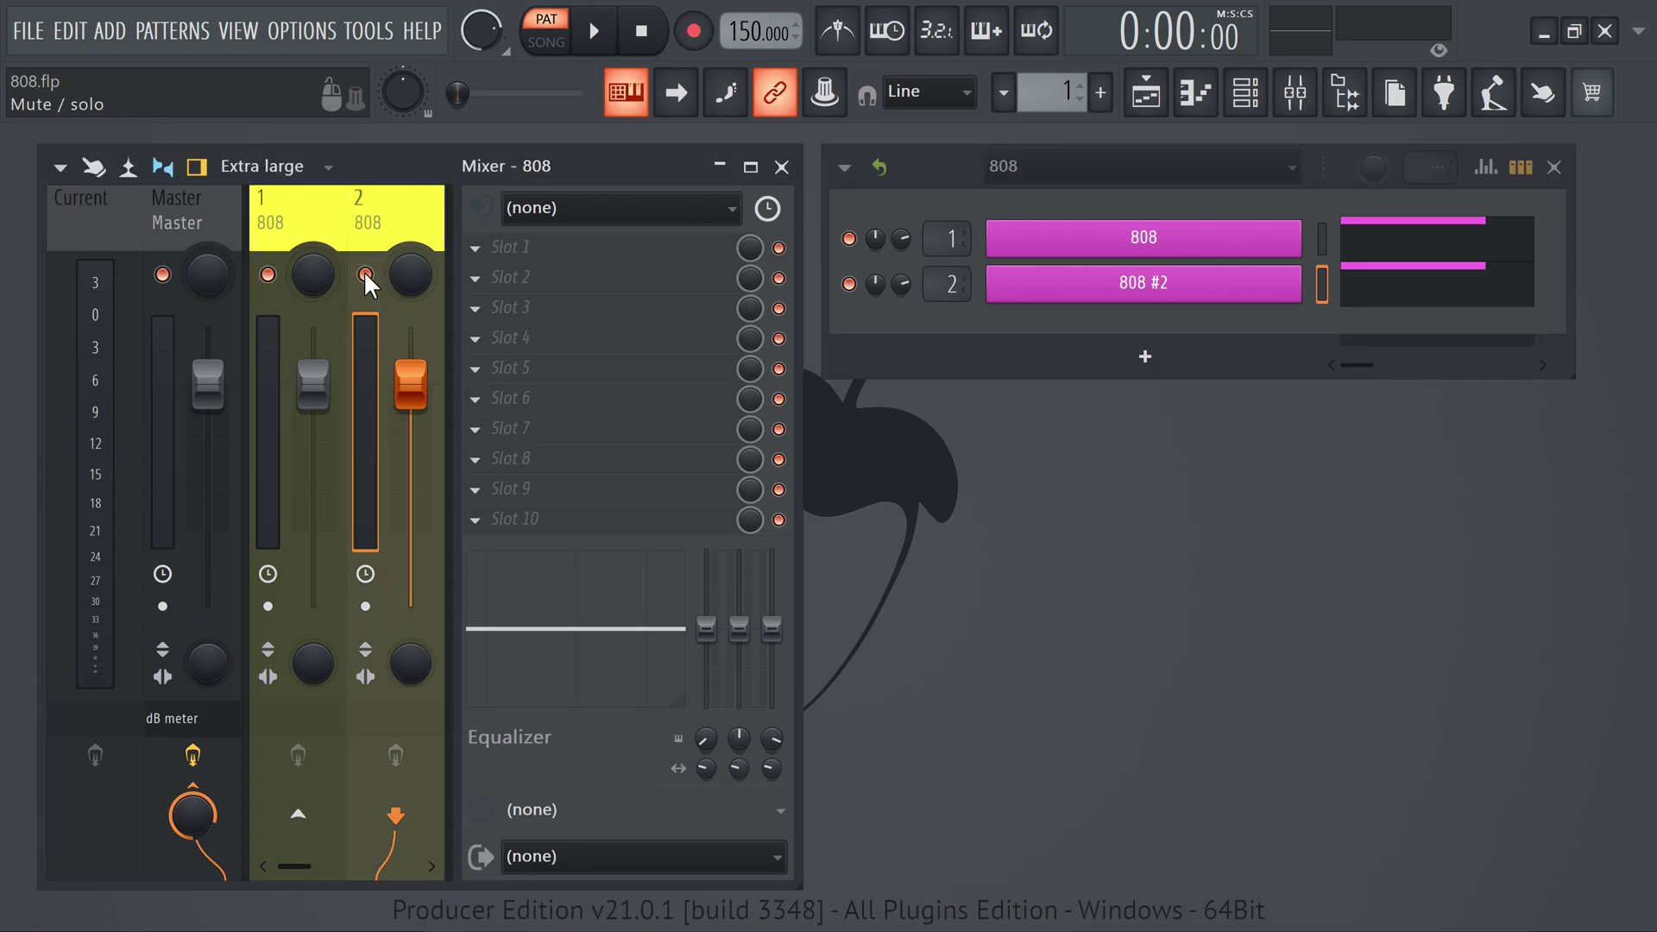
Load a Frequency Splitter in insert 1 slot 1, disable its MID and HIGH outs, and play
left_click(263, 341)
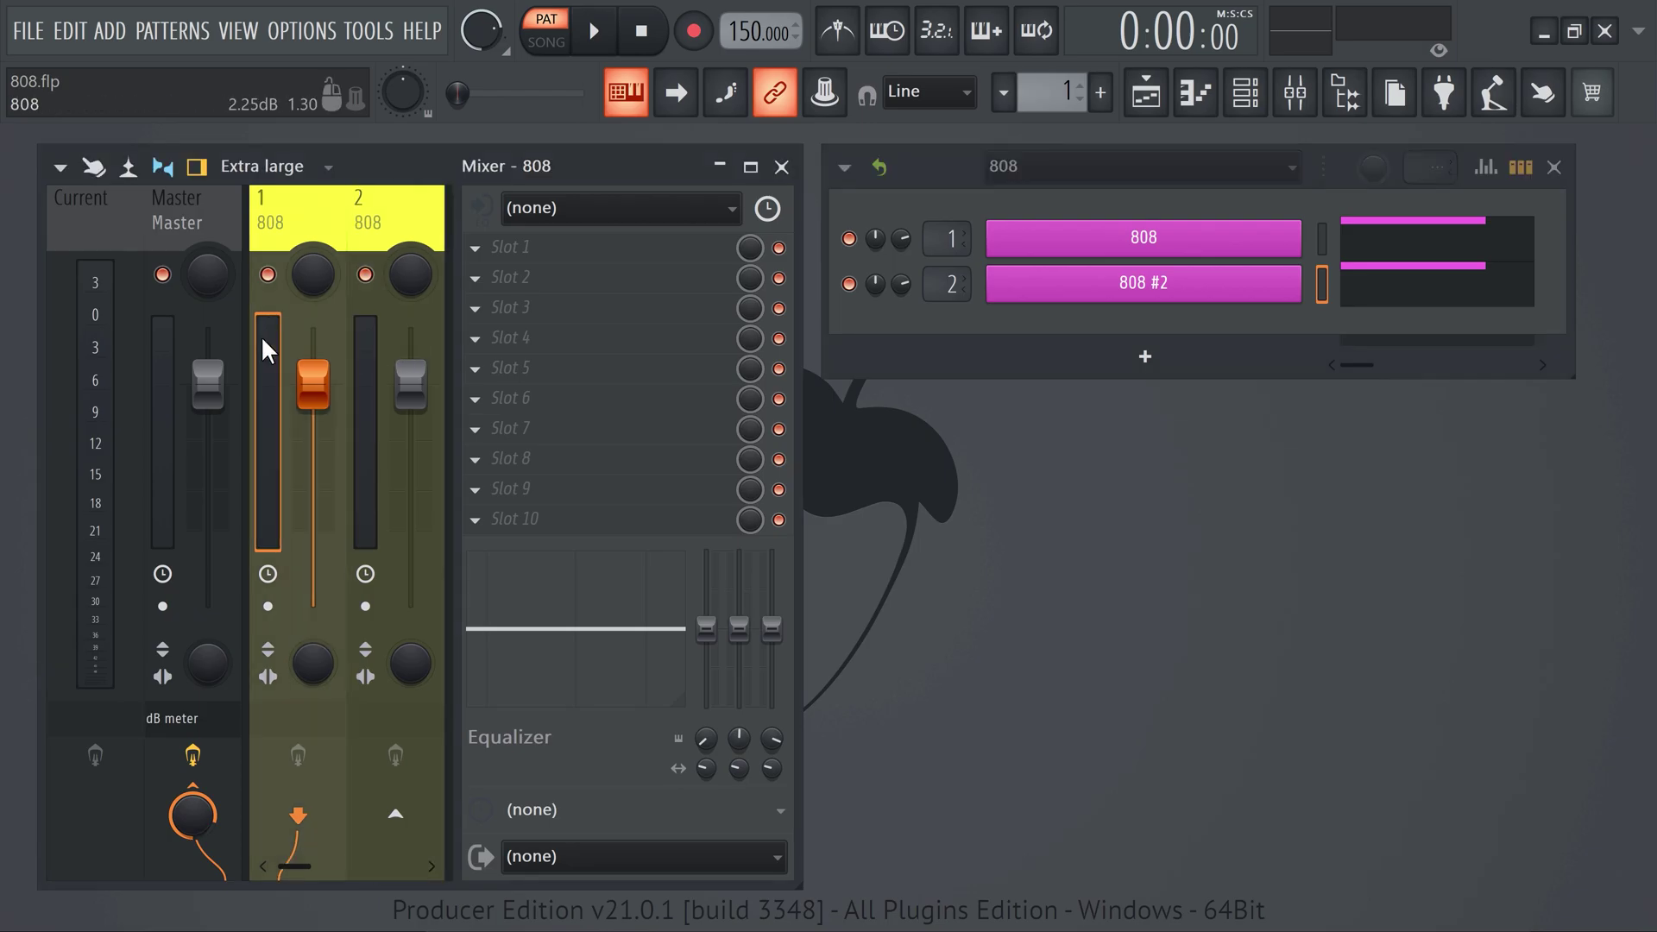
left_click(475, 247)
left_click(811, 828)
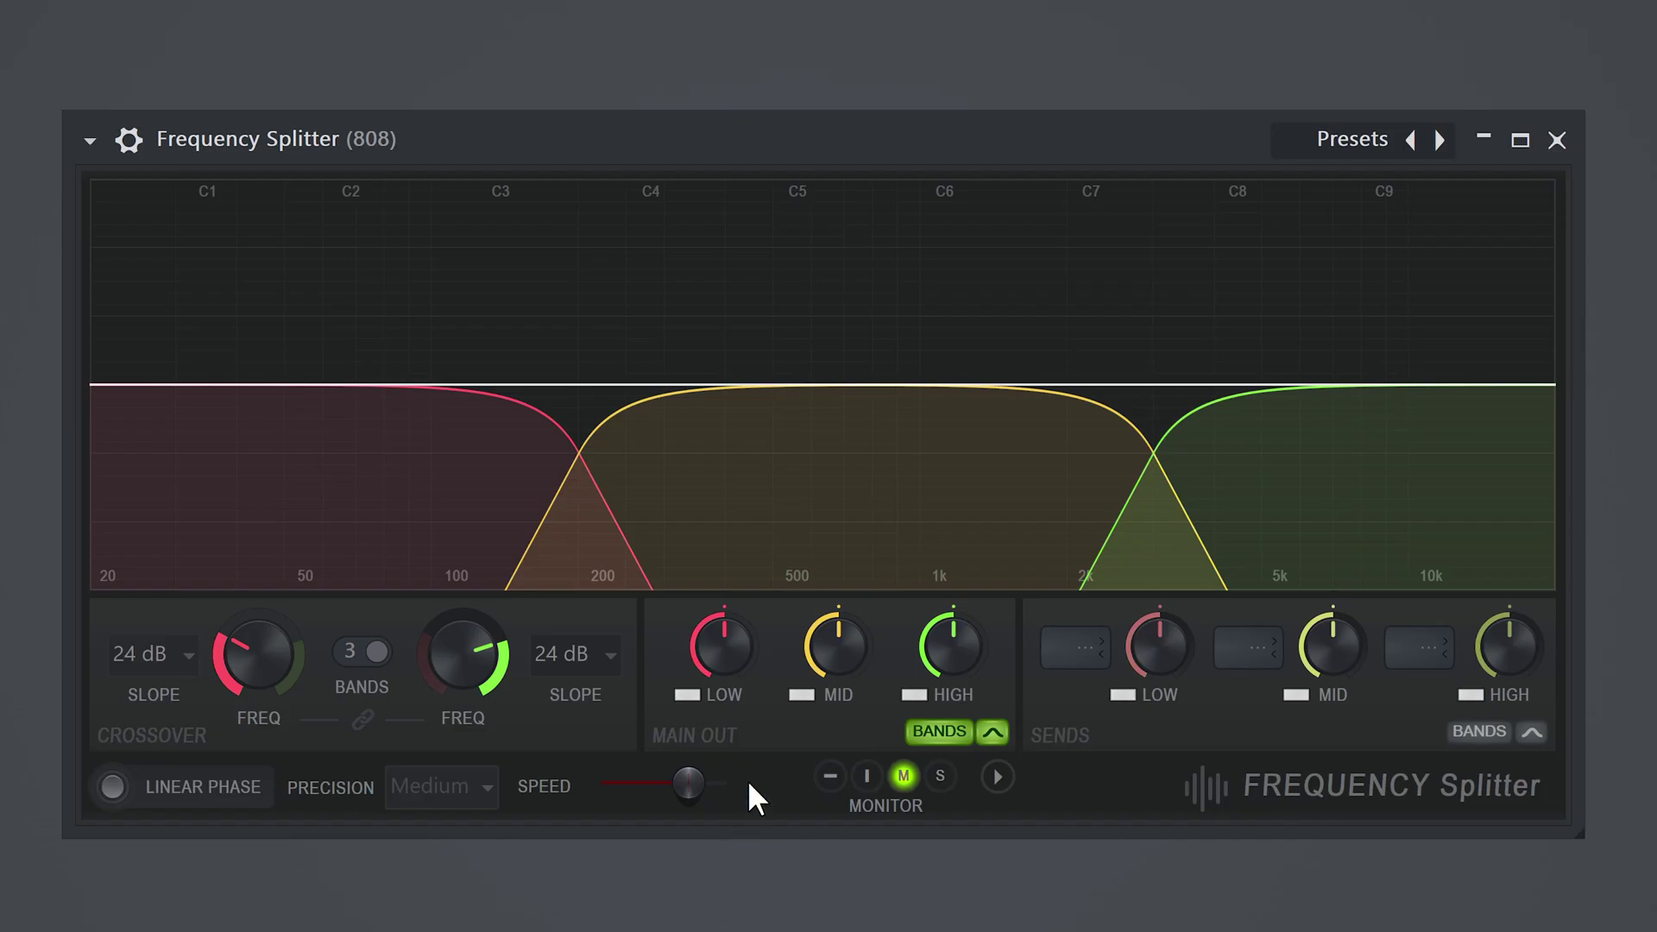
left_click(797, 698)
left_click(906, 698)
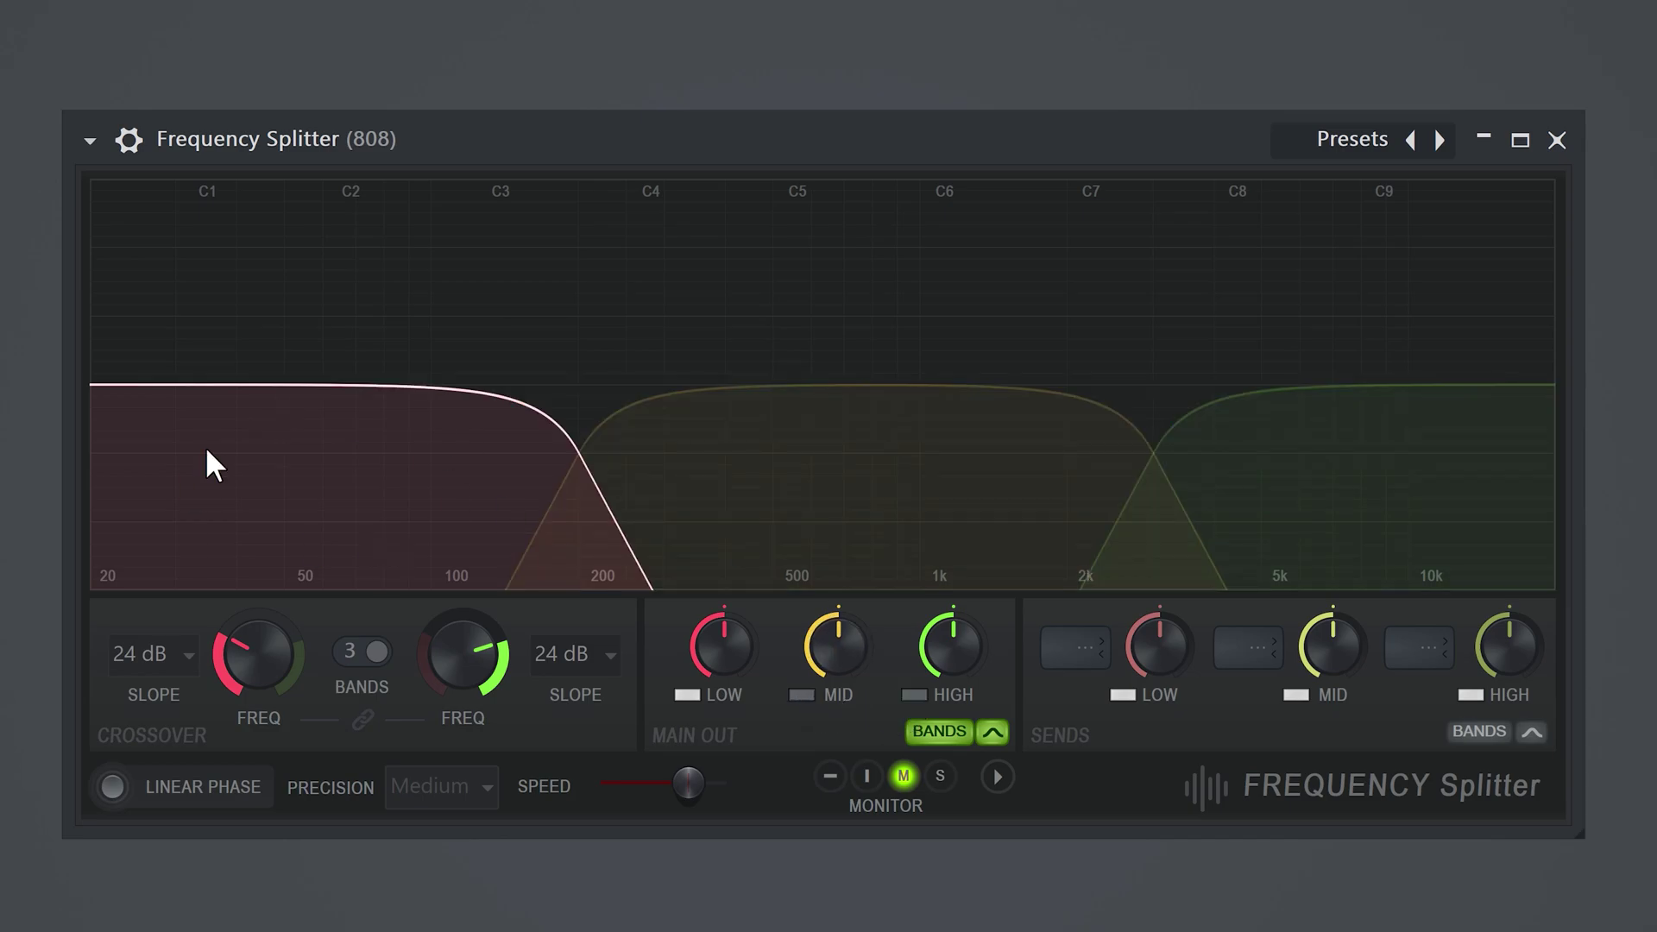
key("space")
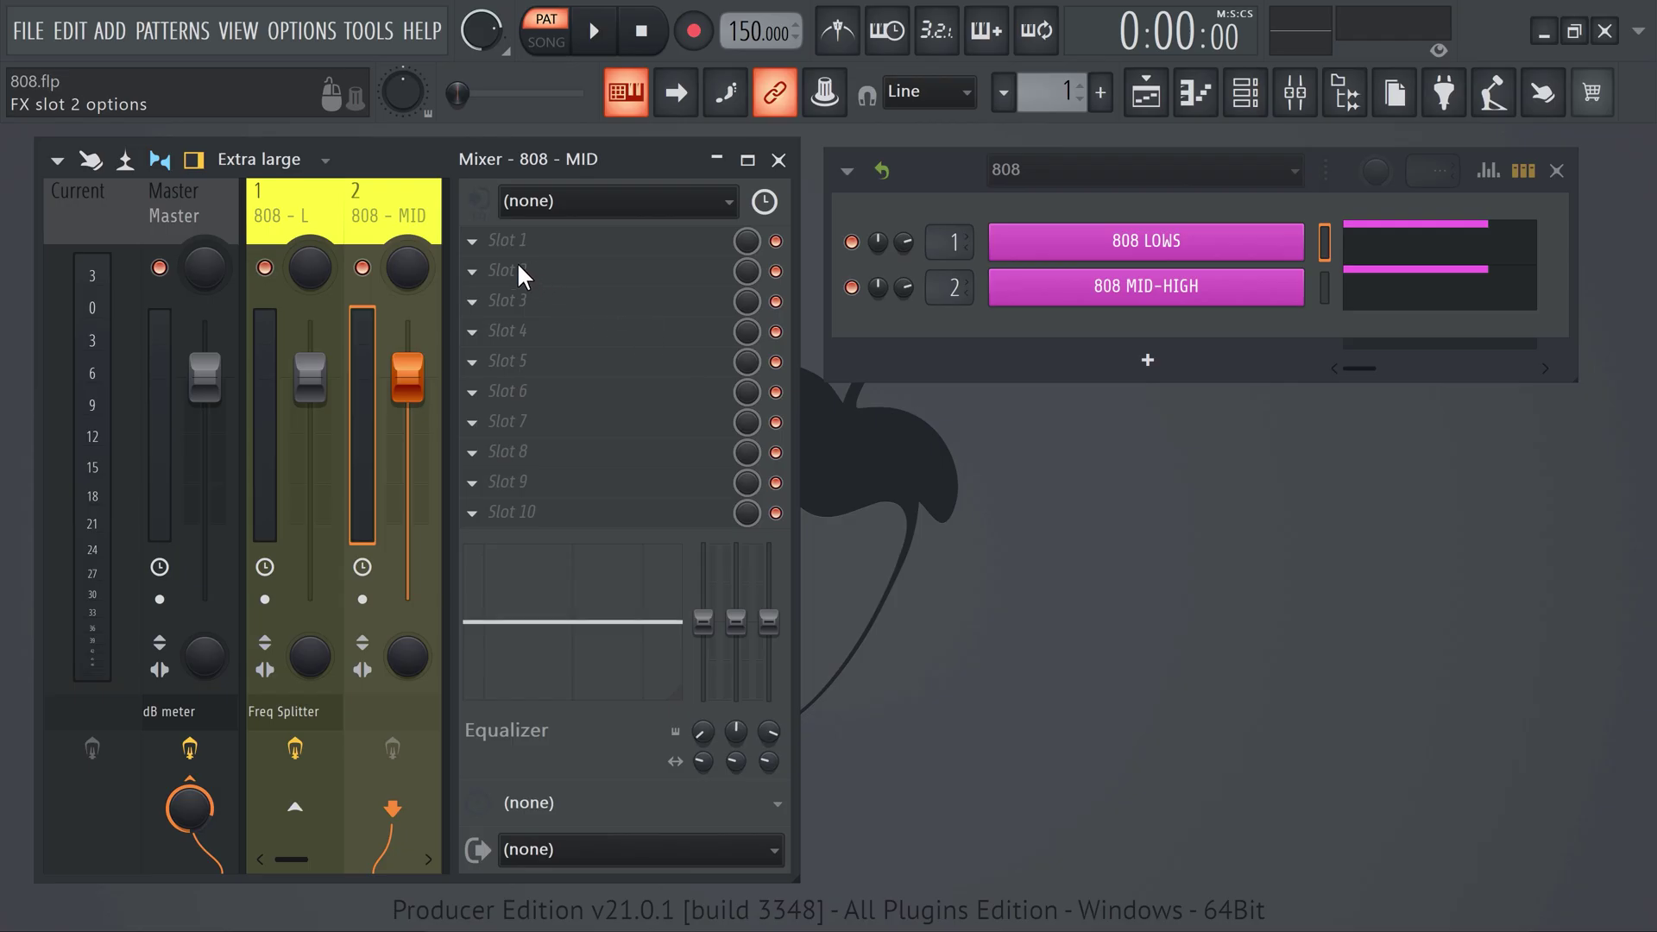
Load a Frequency Splitter on the 808 - MID insert's first slot and turn off its LOW main out
left_click(468, 240)
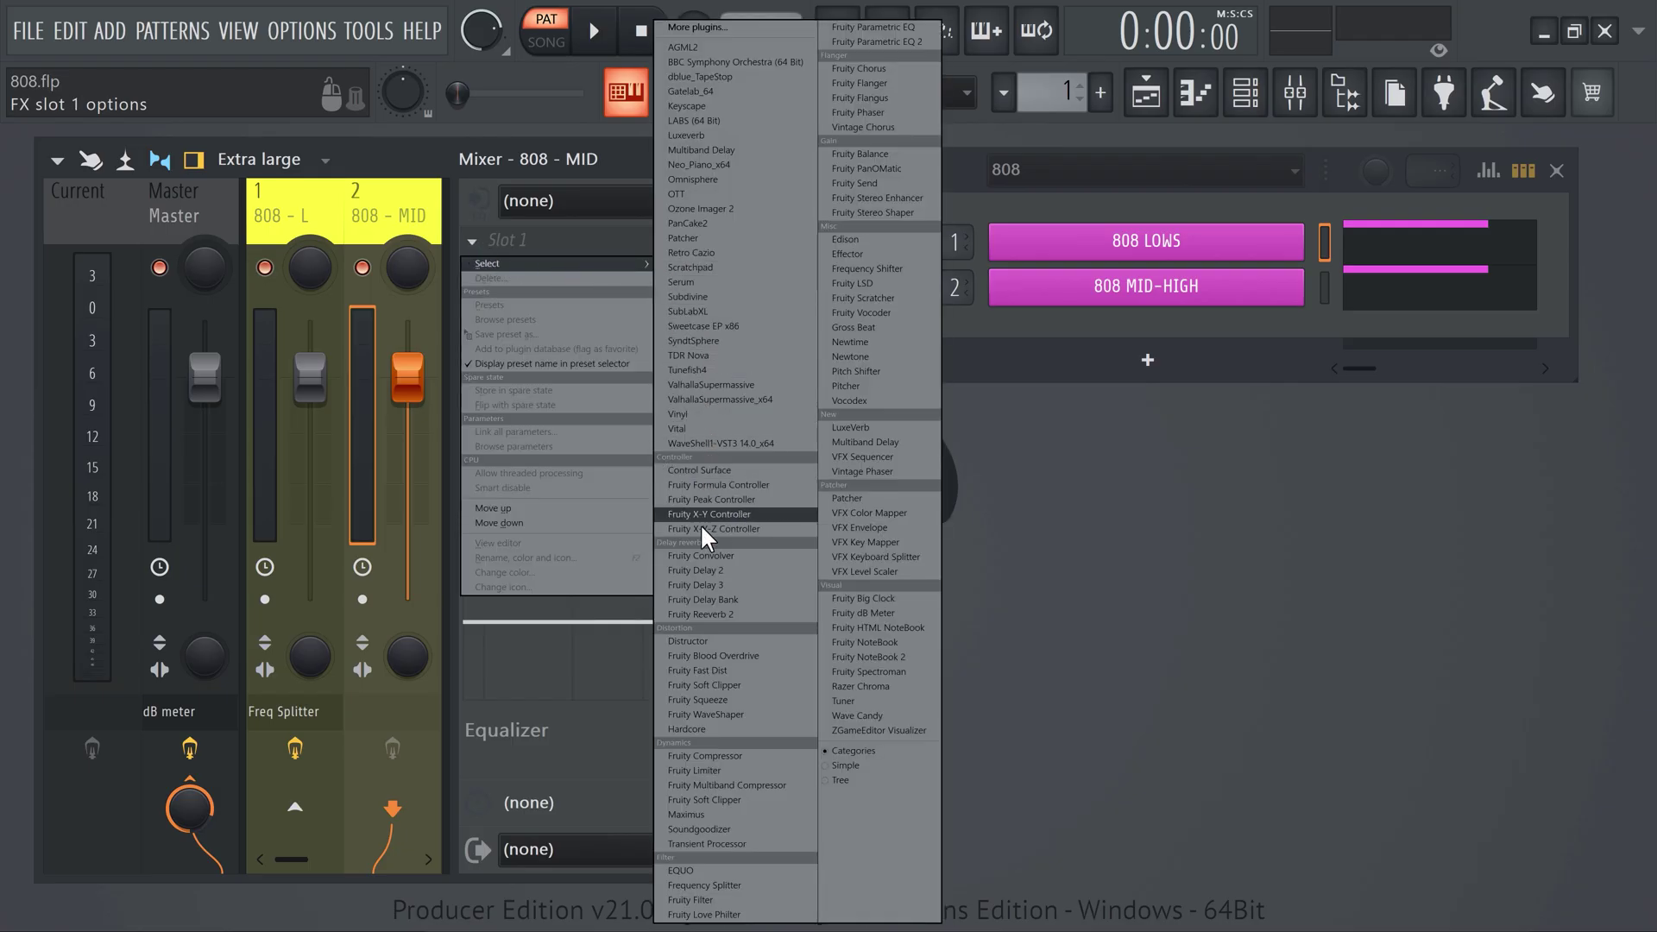
left_click(707, 882)
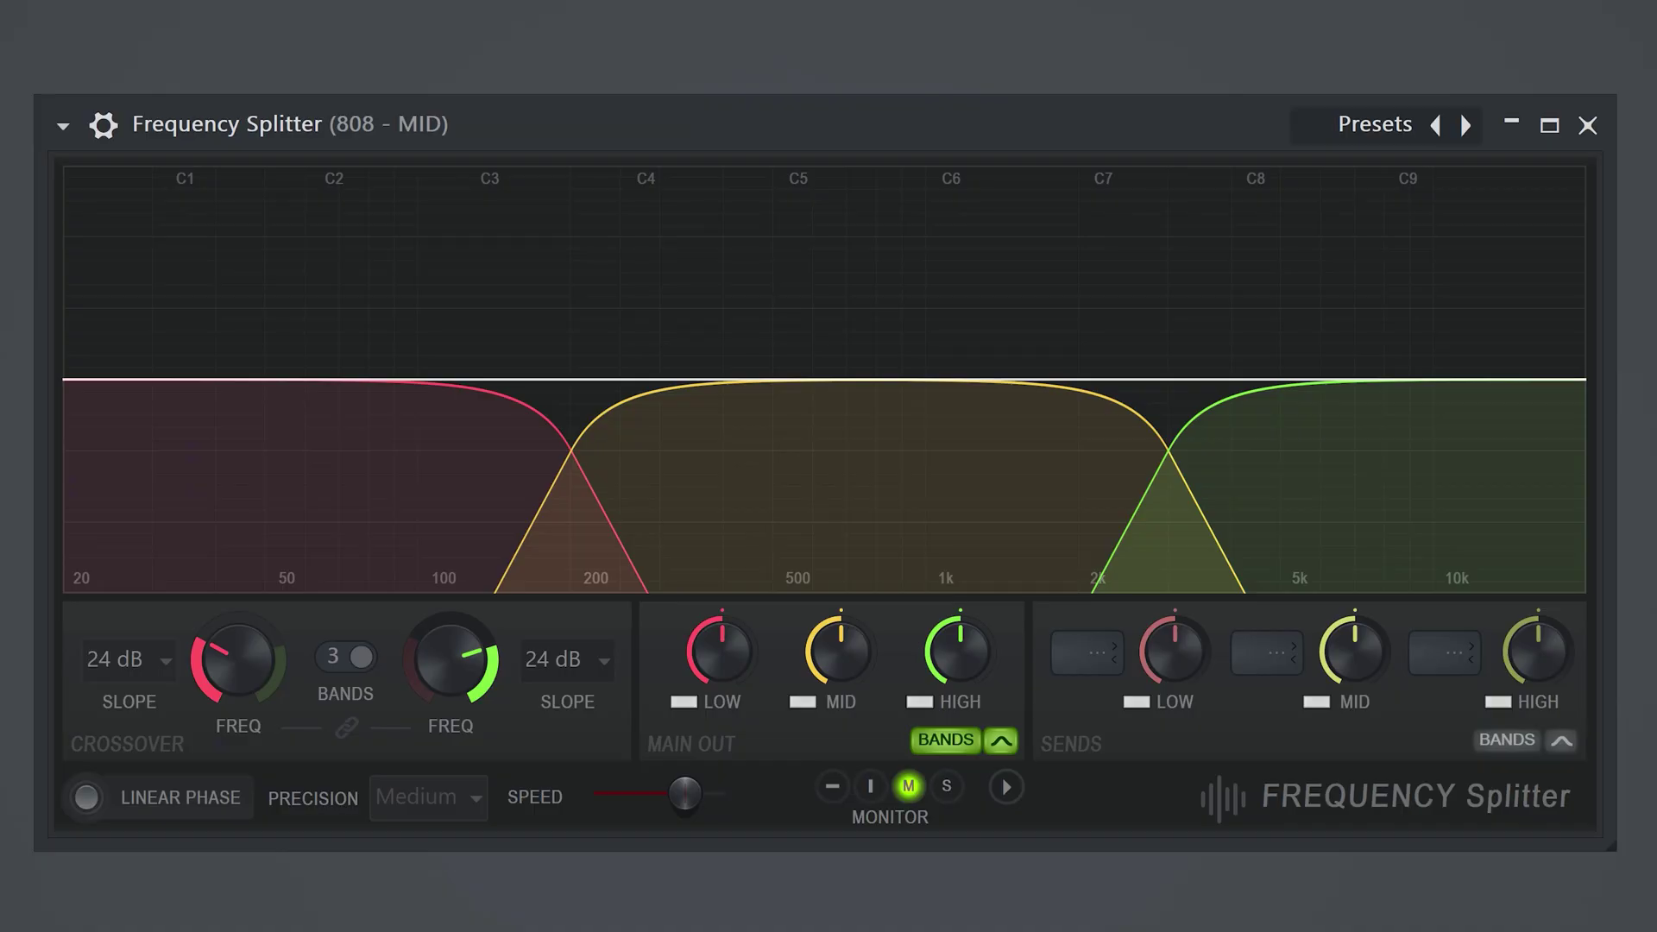
left_click(683, 703)
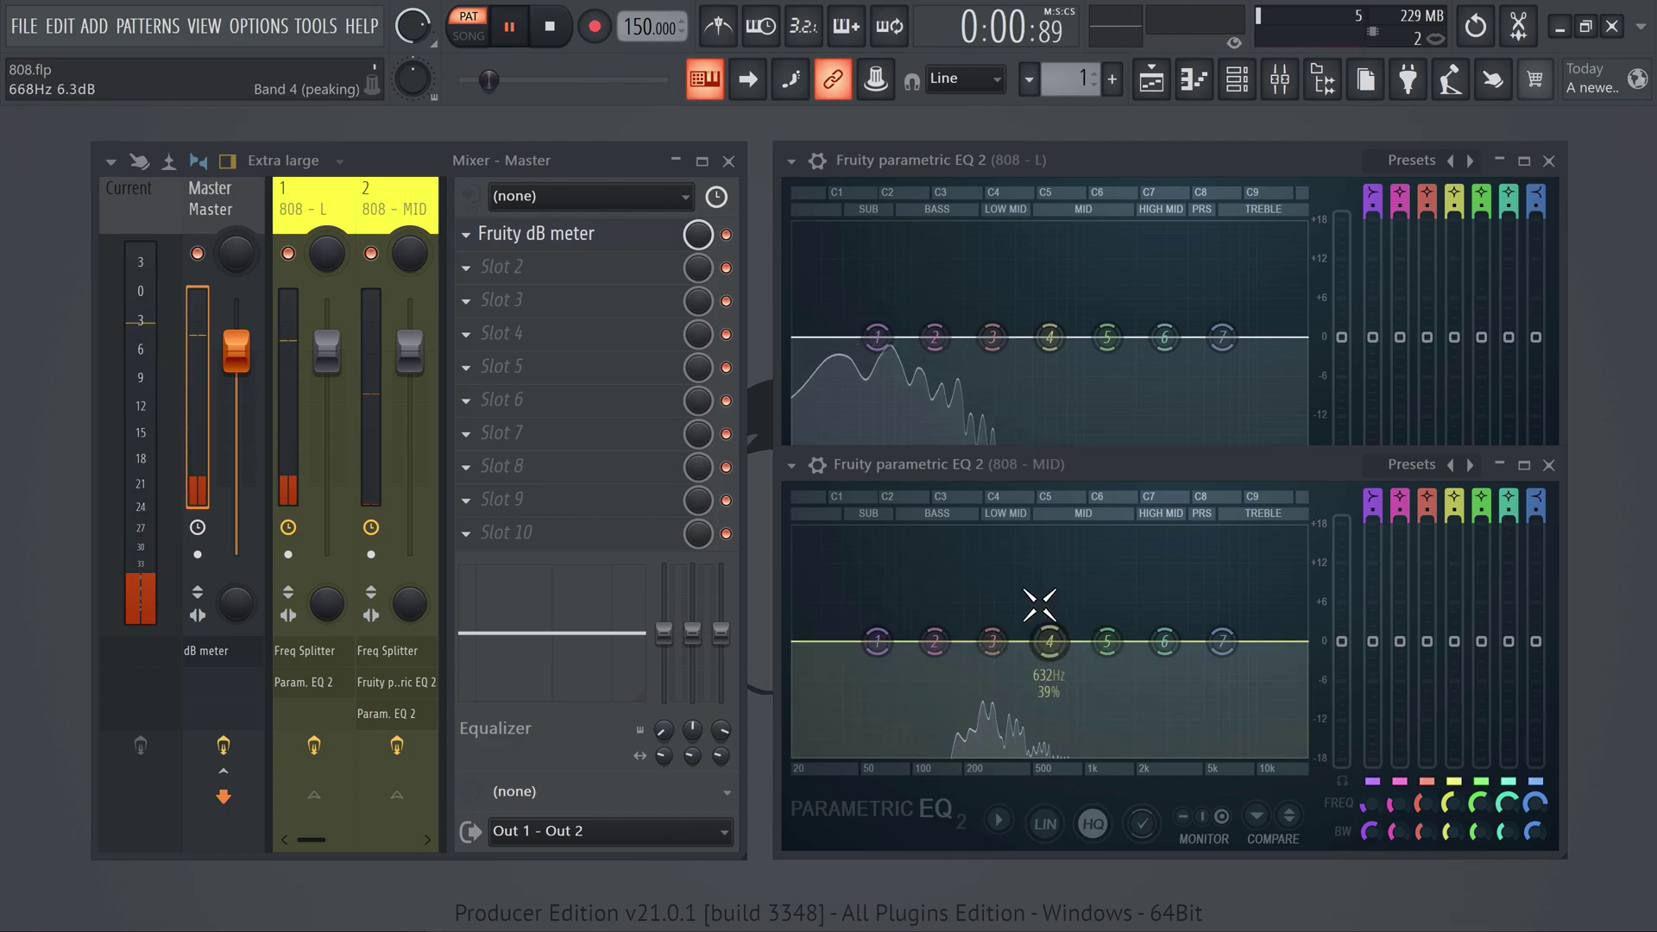
left_click(288, 299)
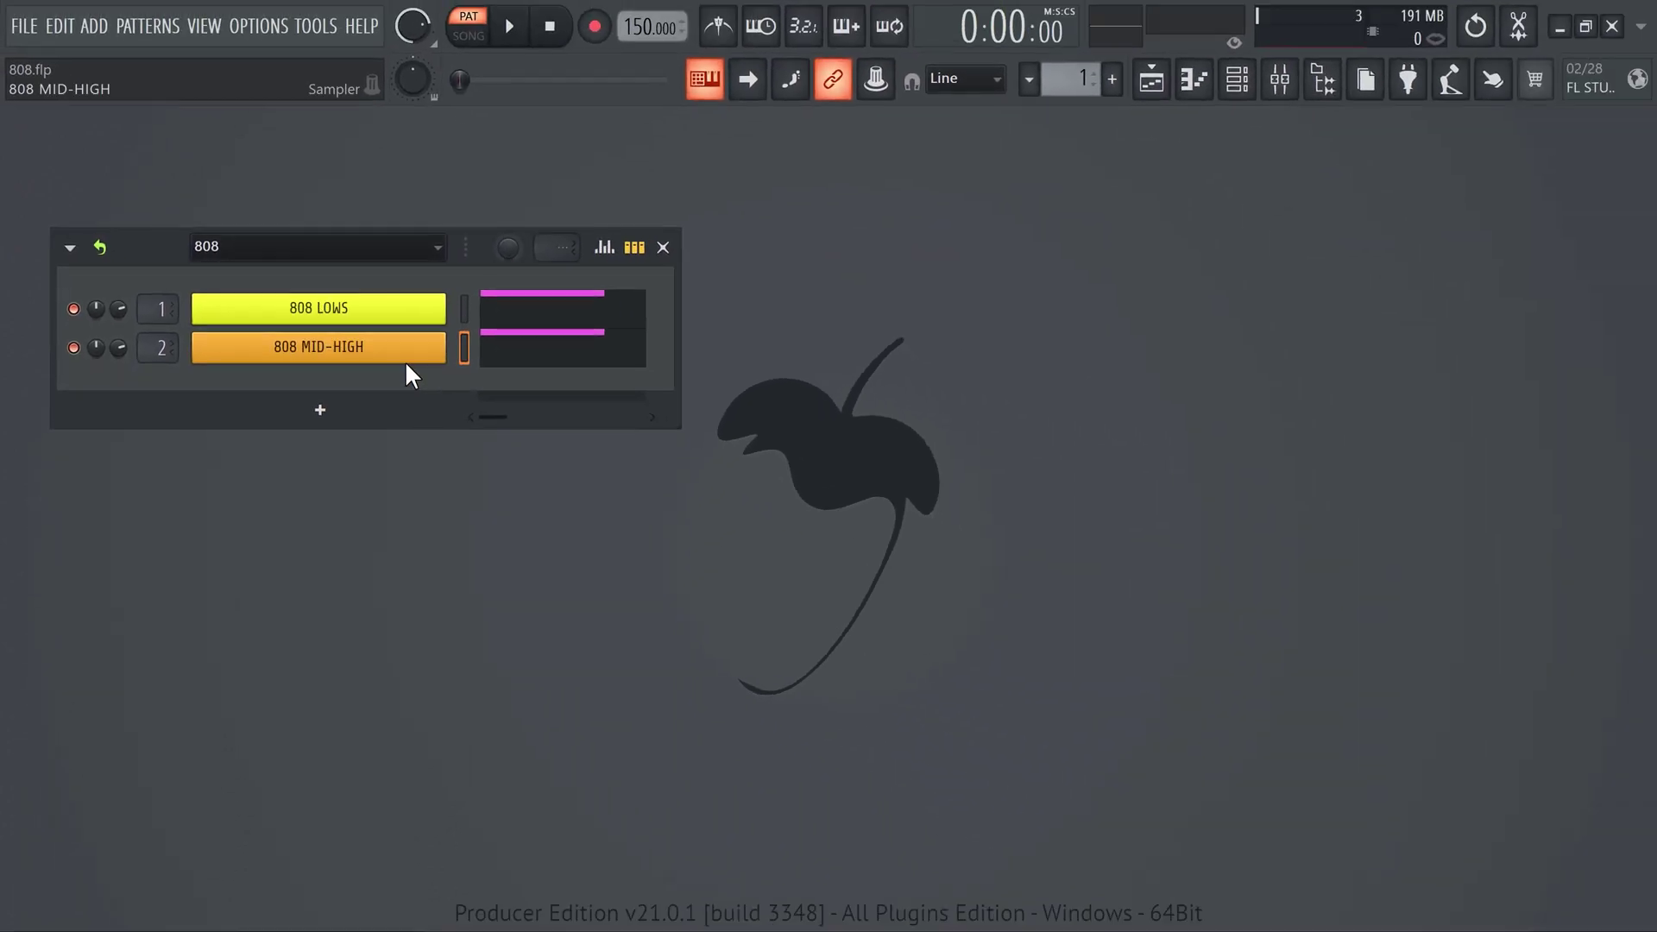
Create a panning automation clip from the 808 MID-HIGH channel's PAN knob
left_click(887, 499)
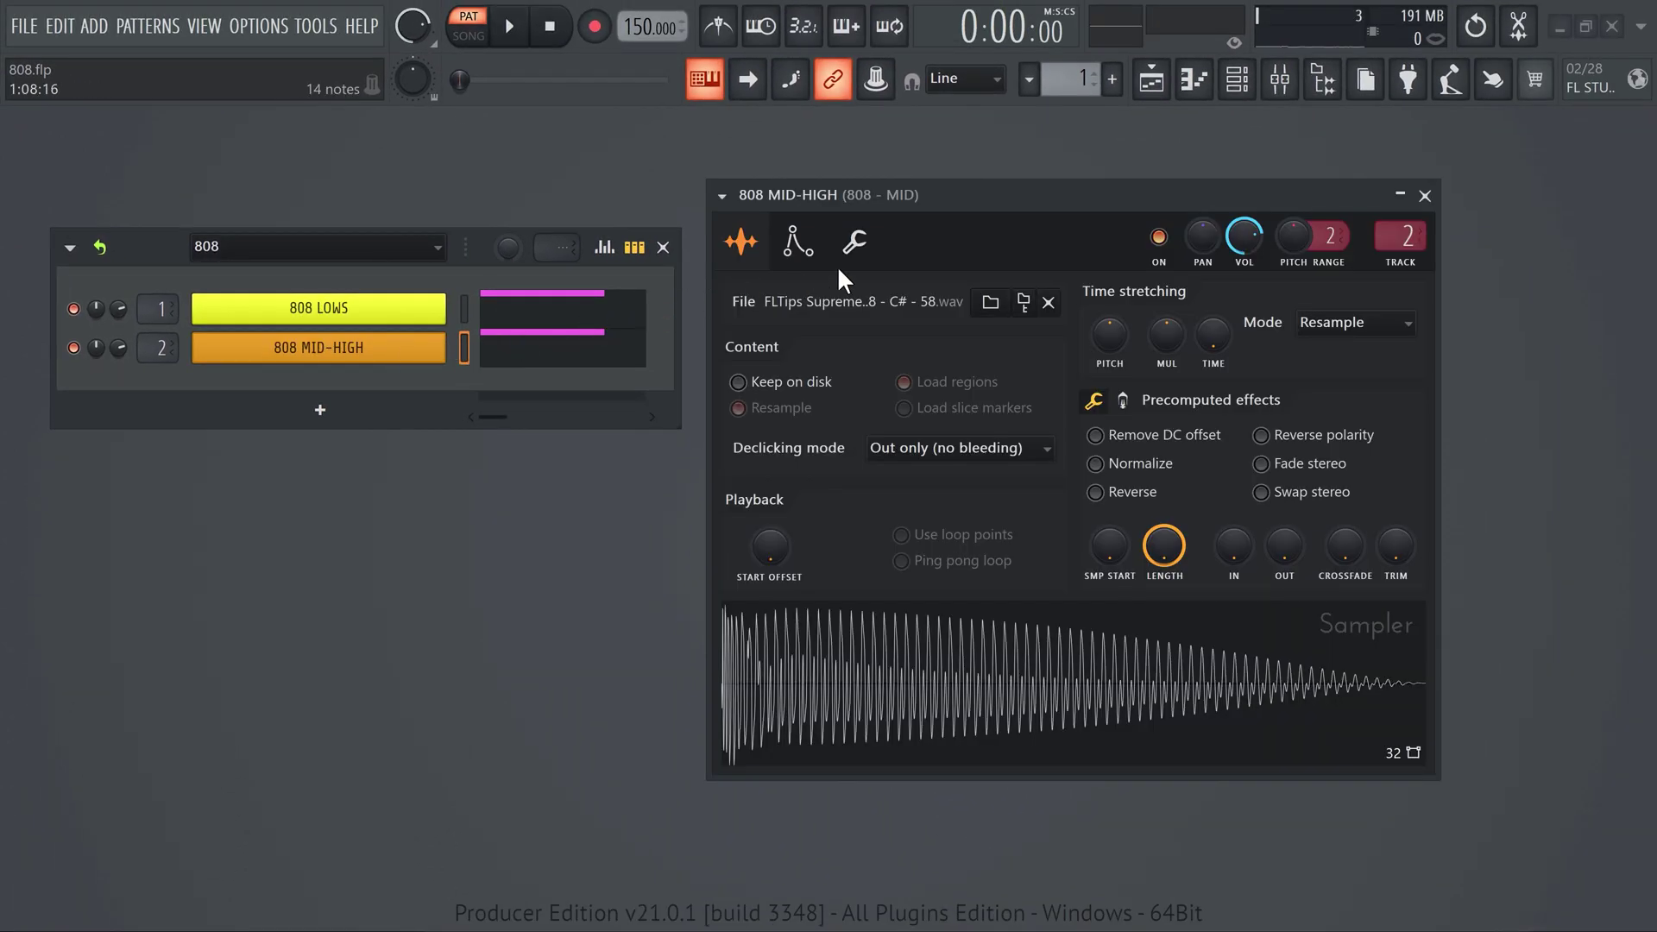
right_click(1205, 242)
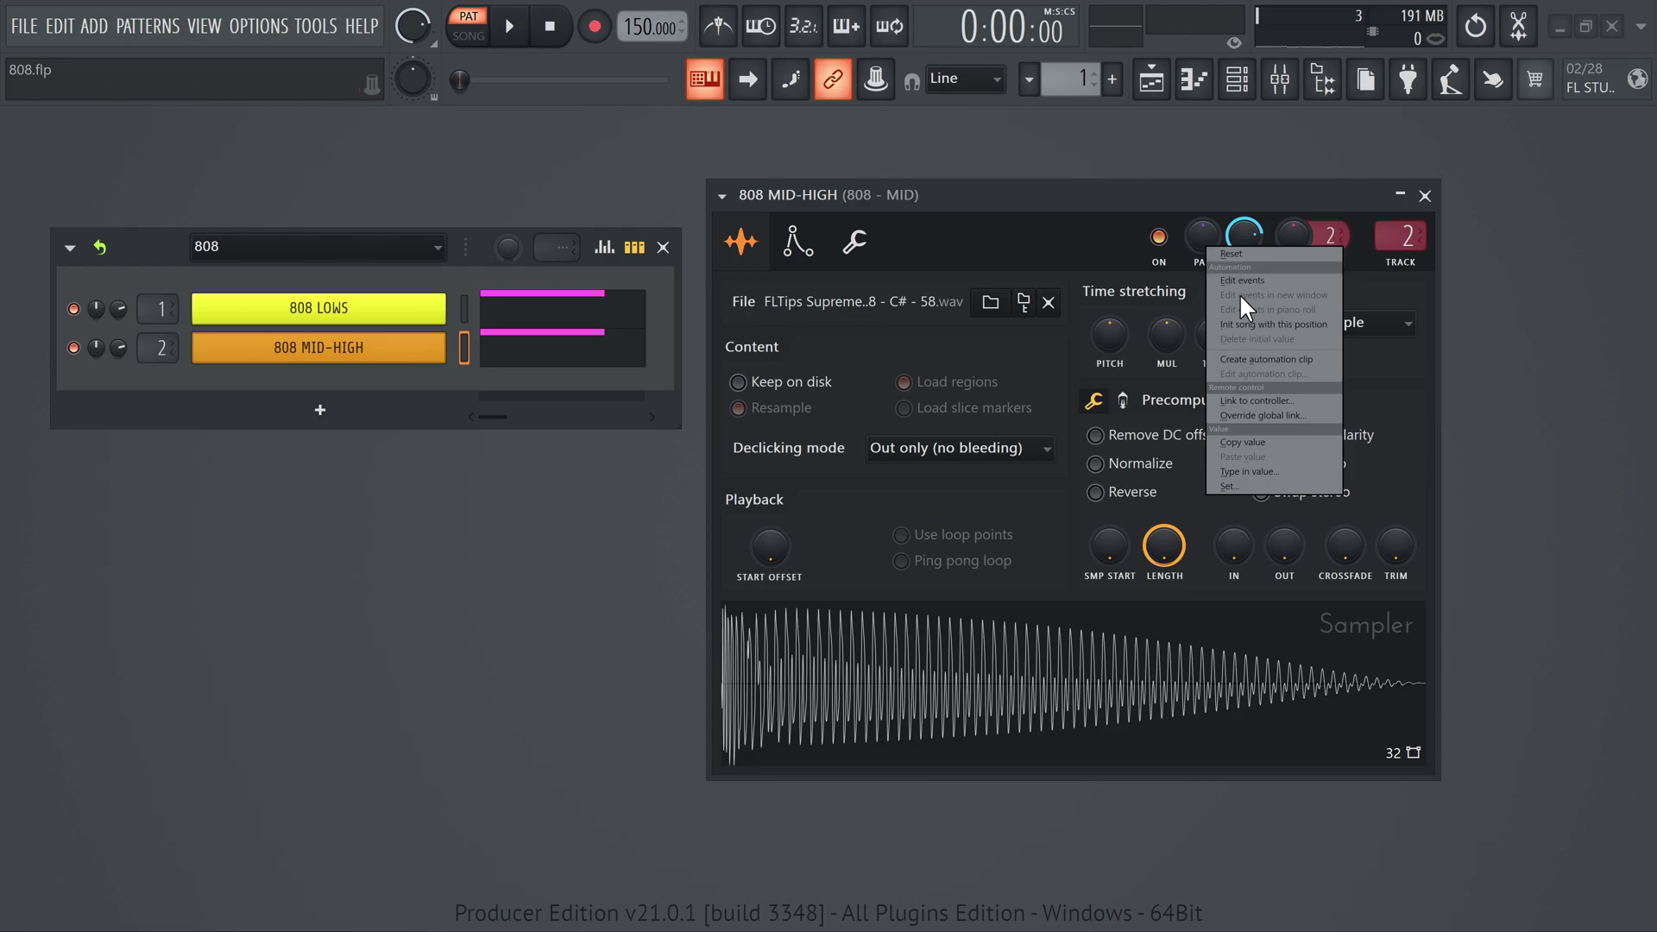
left_click(1241, 358)
Draw a zigzag panning envelope over the first bars and play it back
left_click_drag(411, 715, 403, 764)
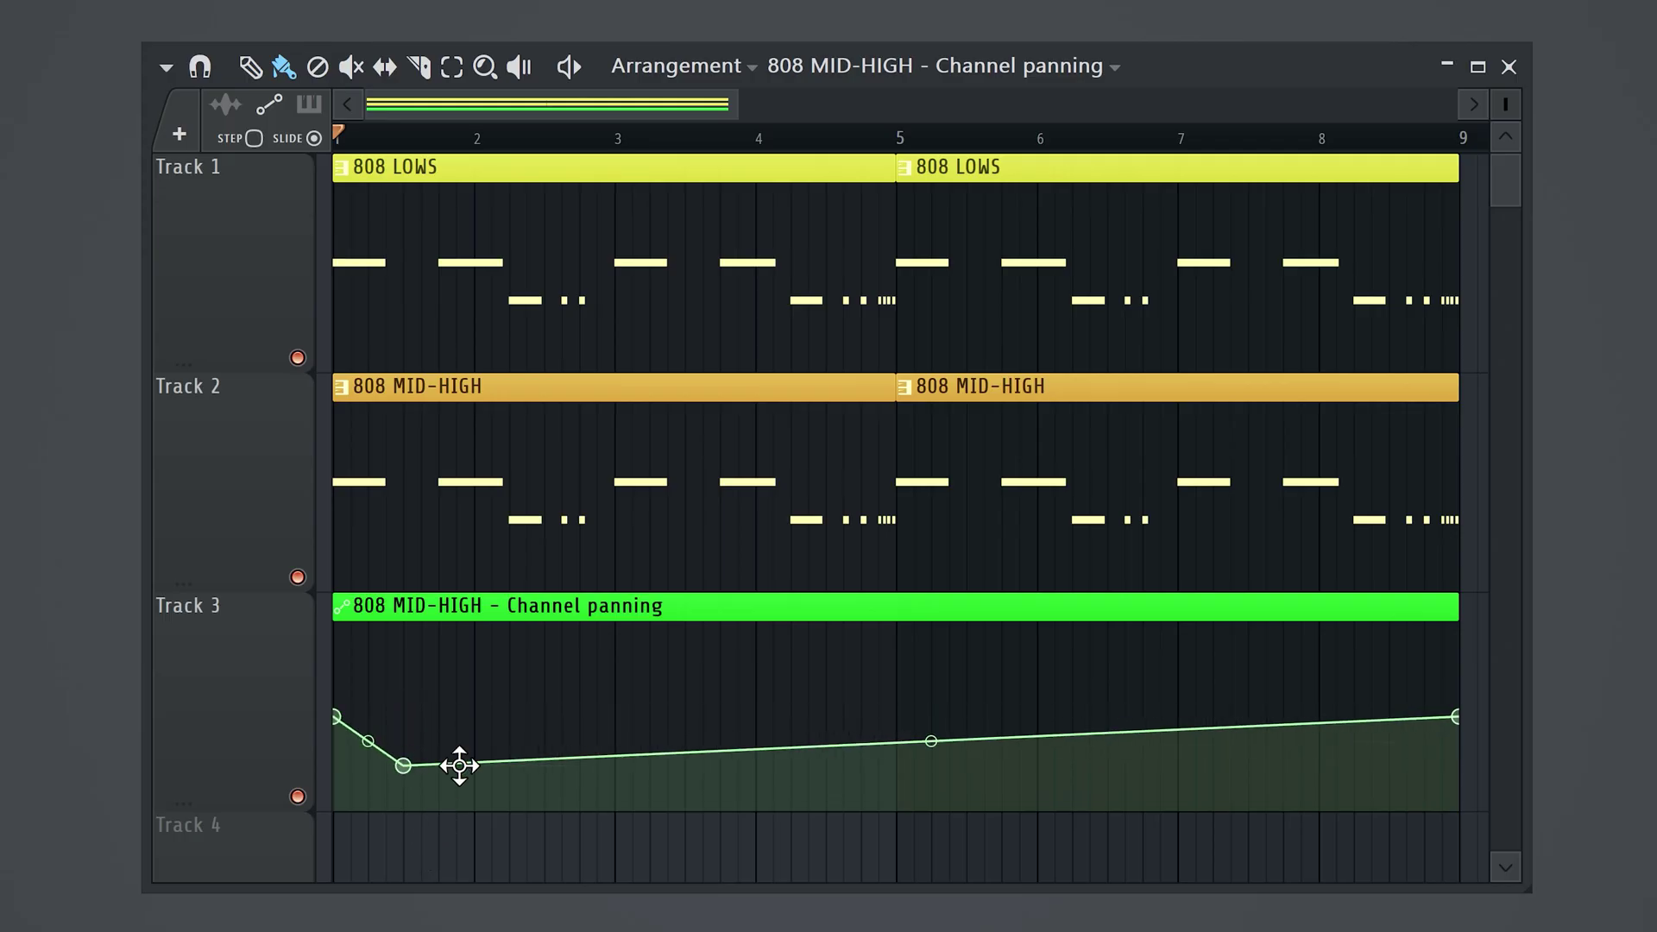
left_click(457, 685)
left_click(544, 725)
left_click(650, 685)
left_click(719, 760)
left_click(911, 690)
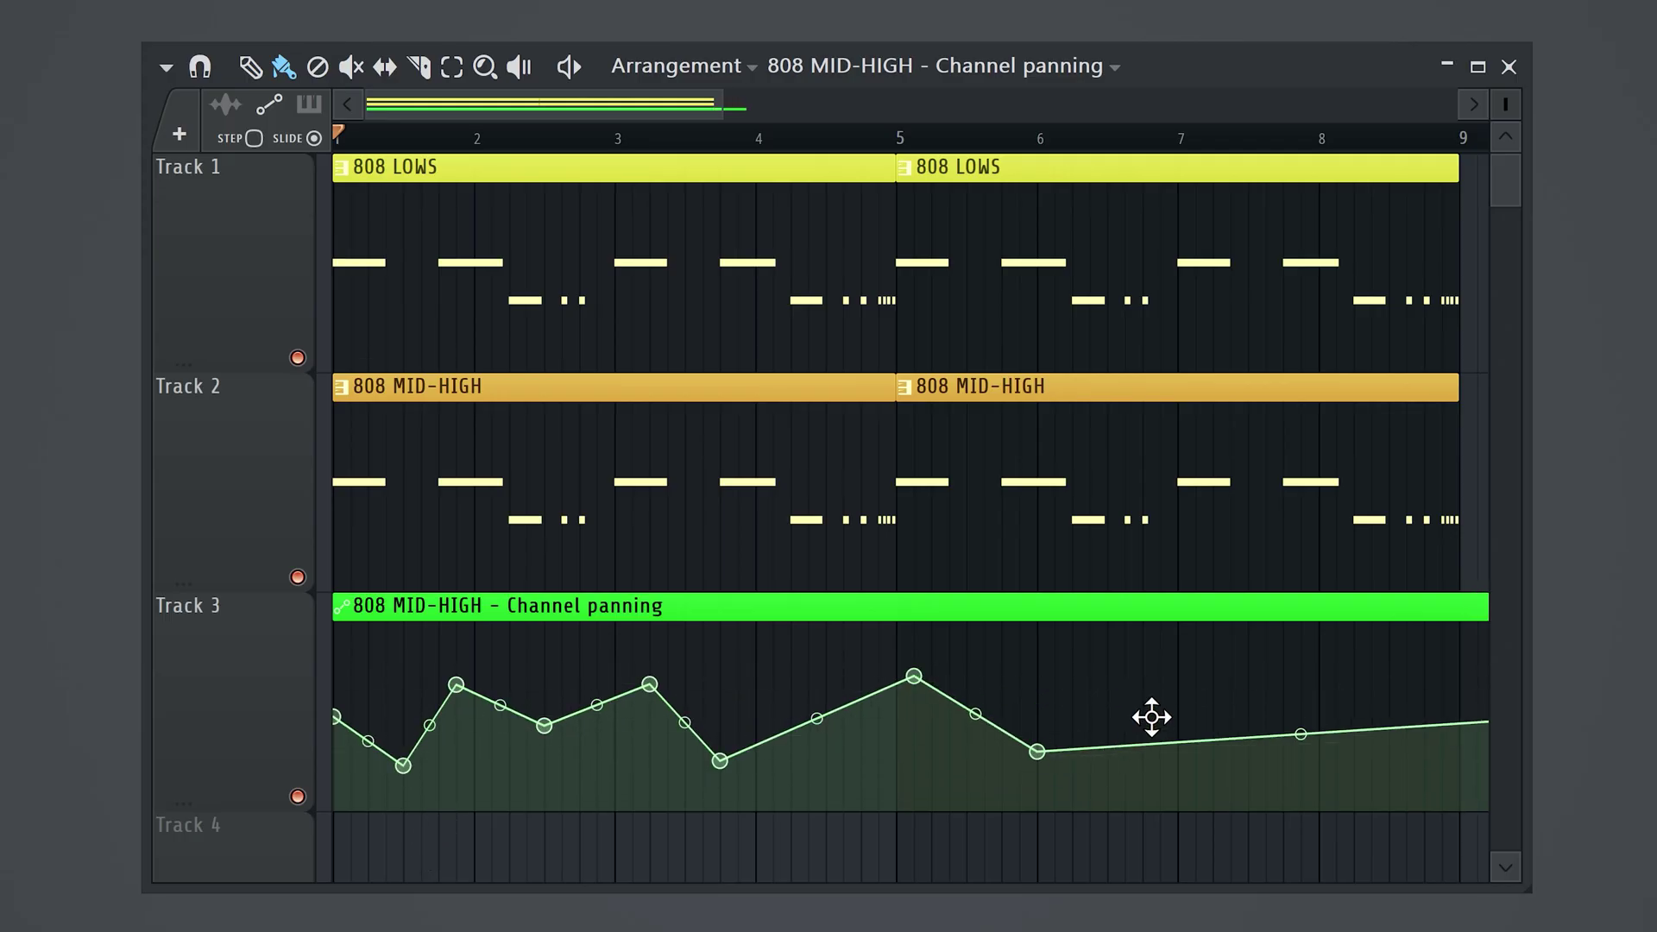
key("space")
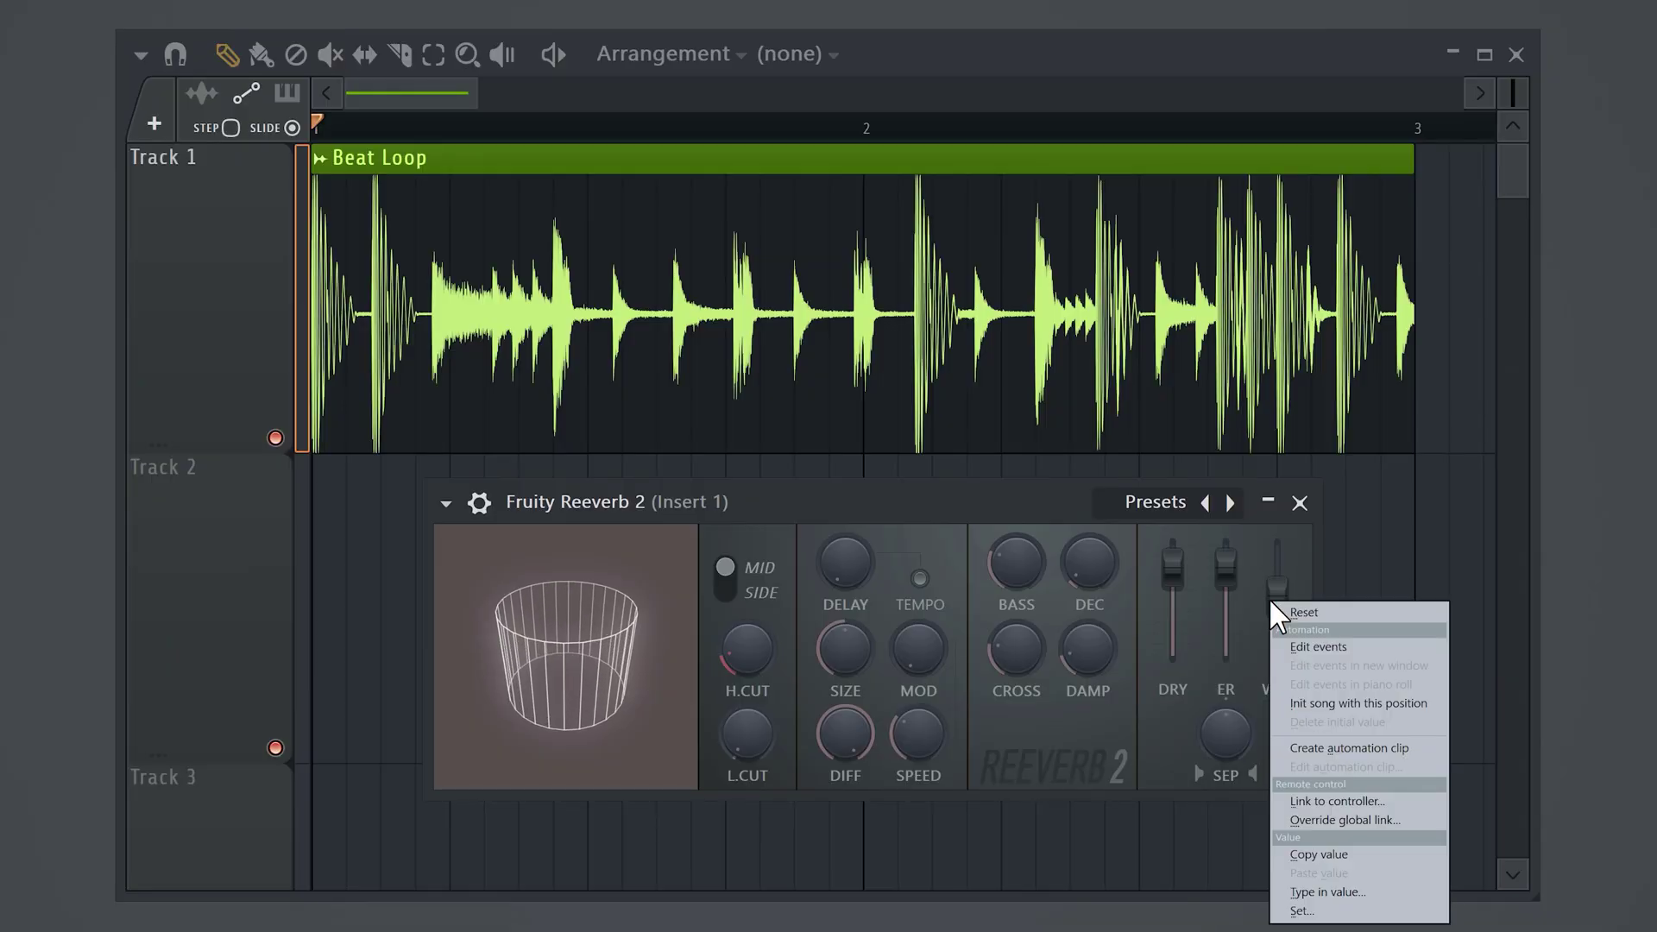
Create a Reeverb 2 Wet automation clip and shape it by analyzing the Drum Loop audio file
left_click(1315, 744)
left_click(1301, 503)
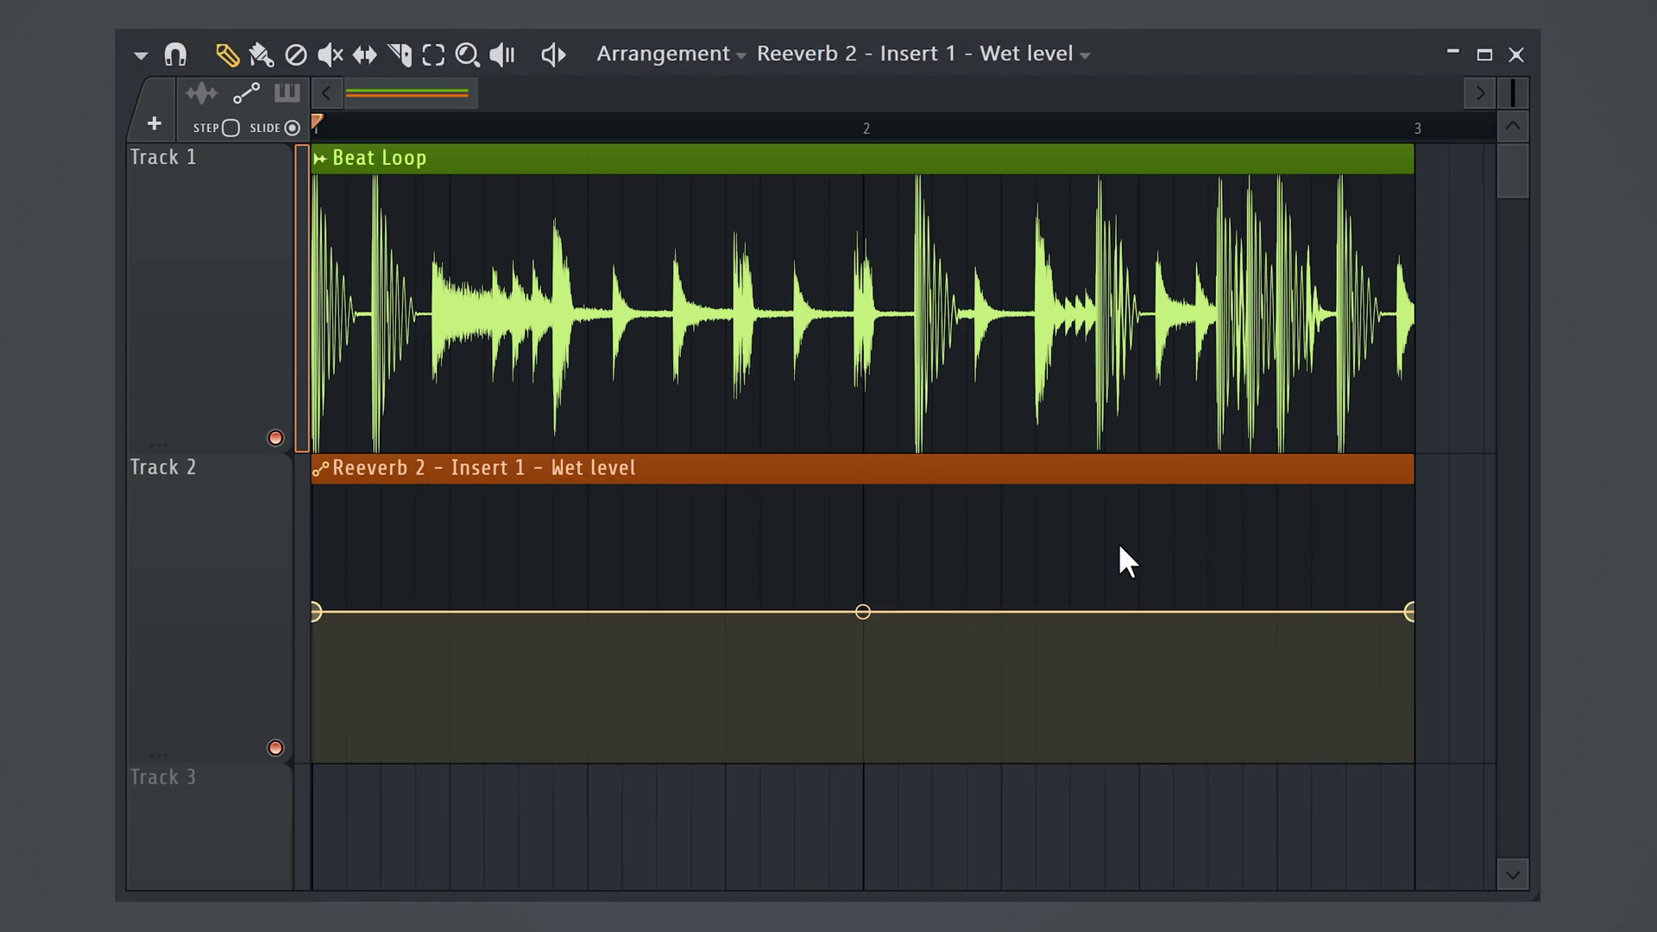
left_click(319, 471)
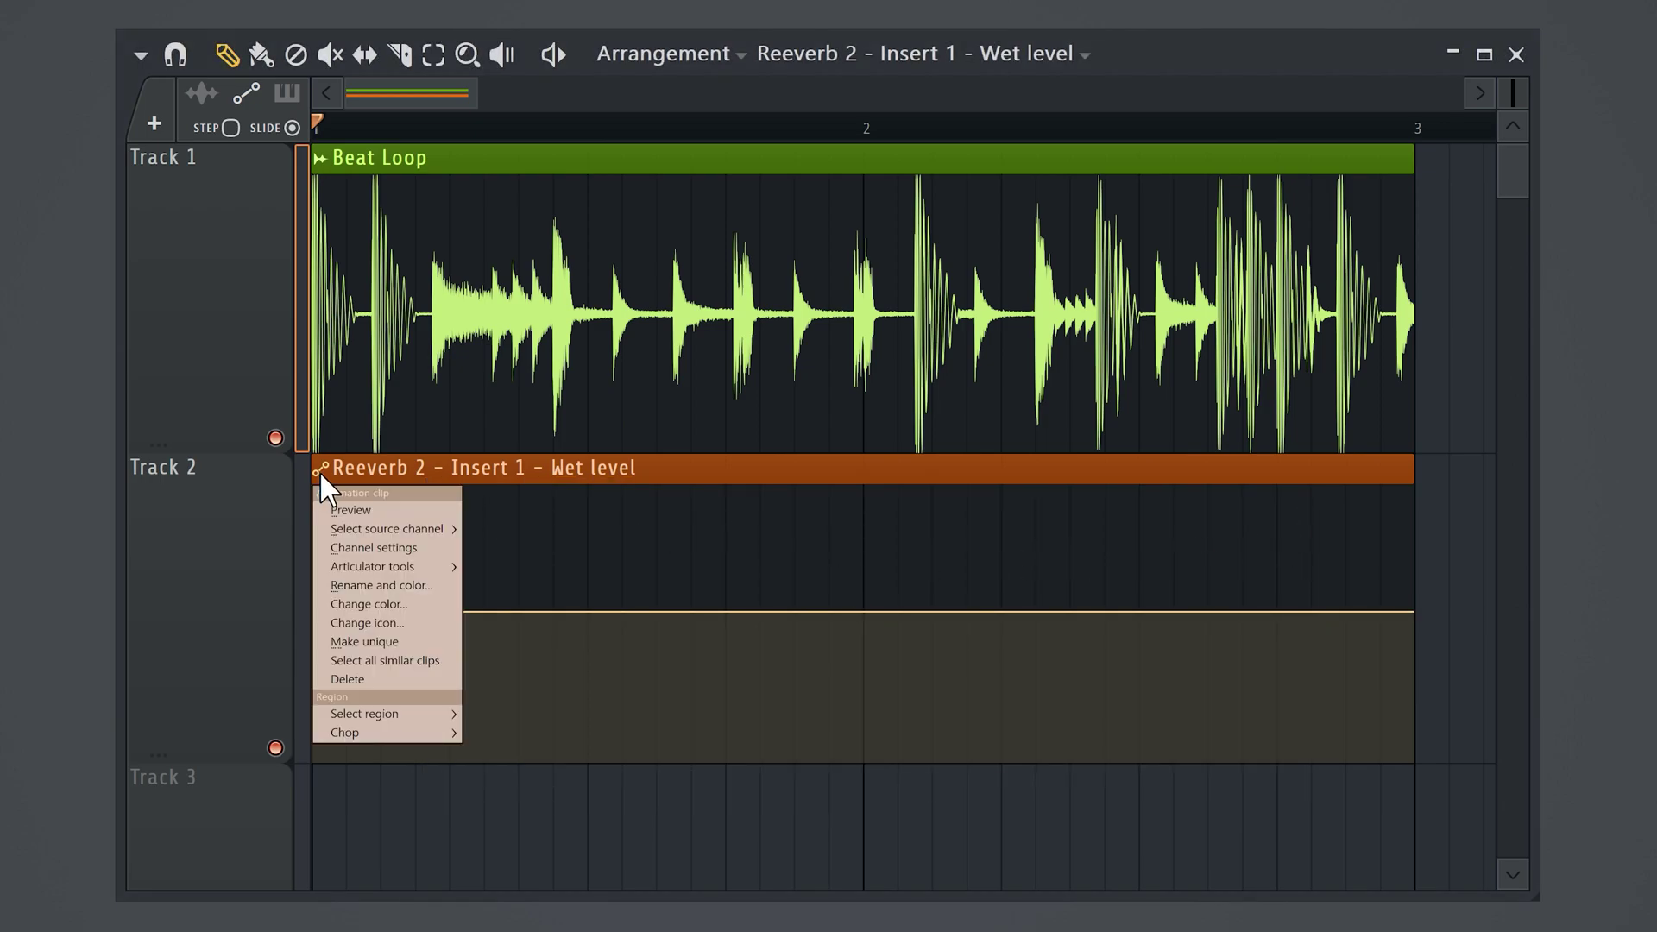
mouse_move(397, 568)
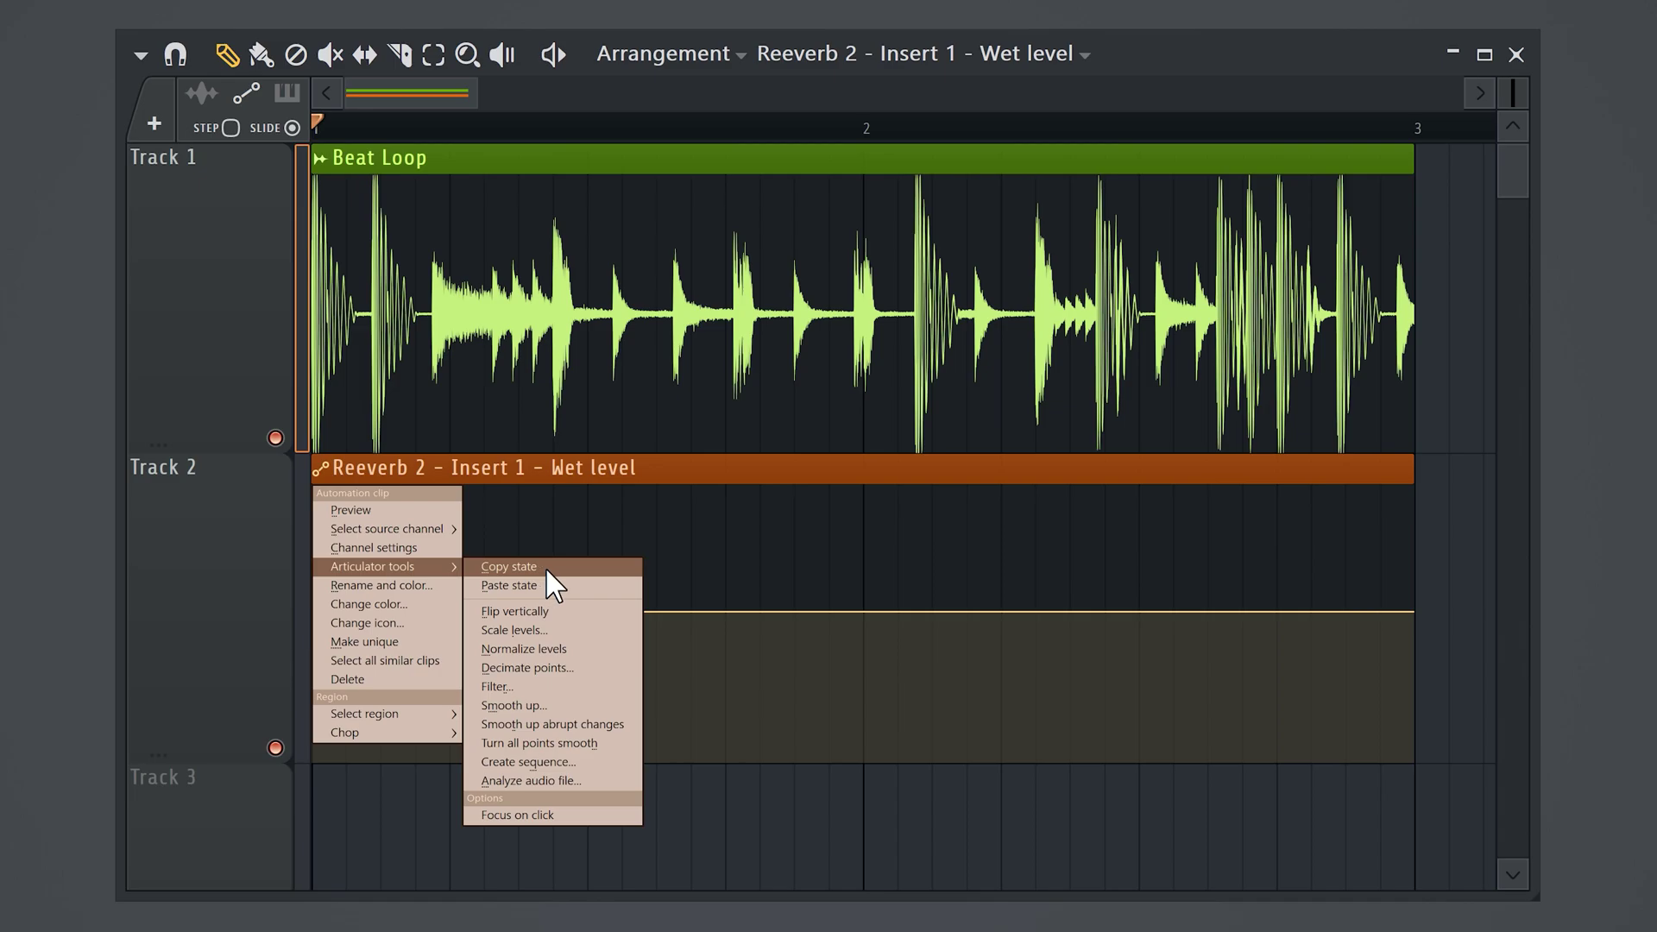
left_click(567, 775)
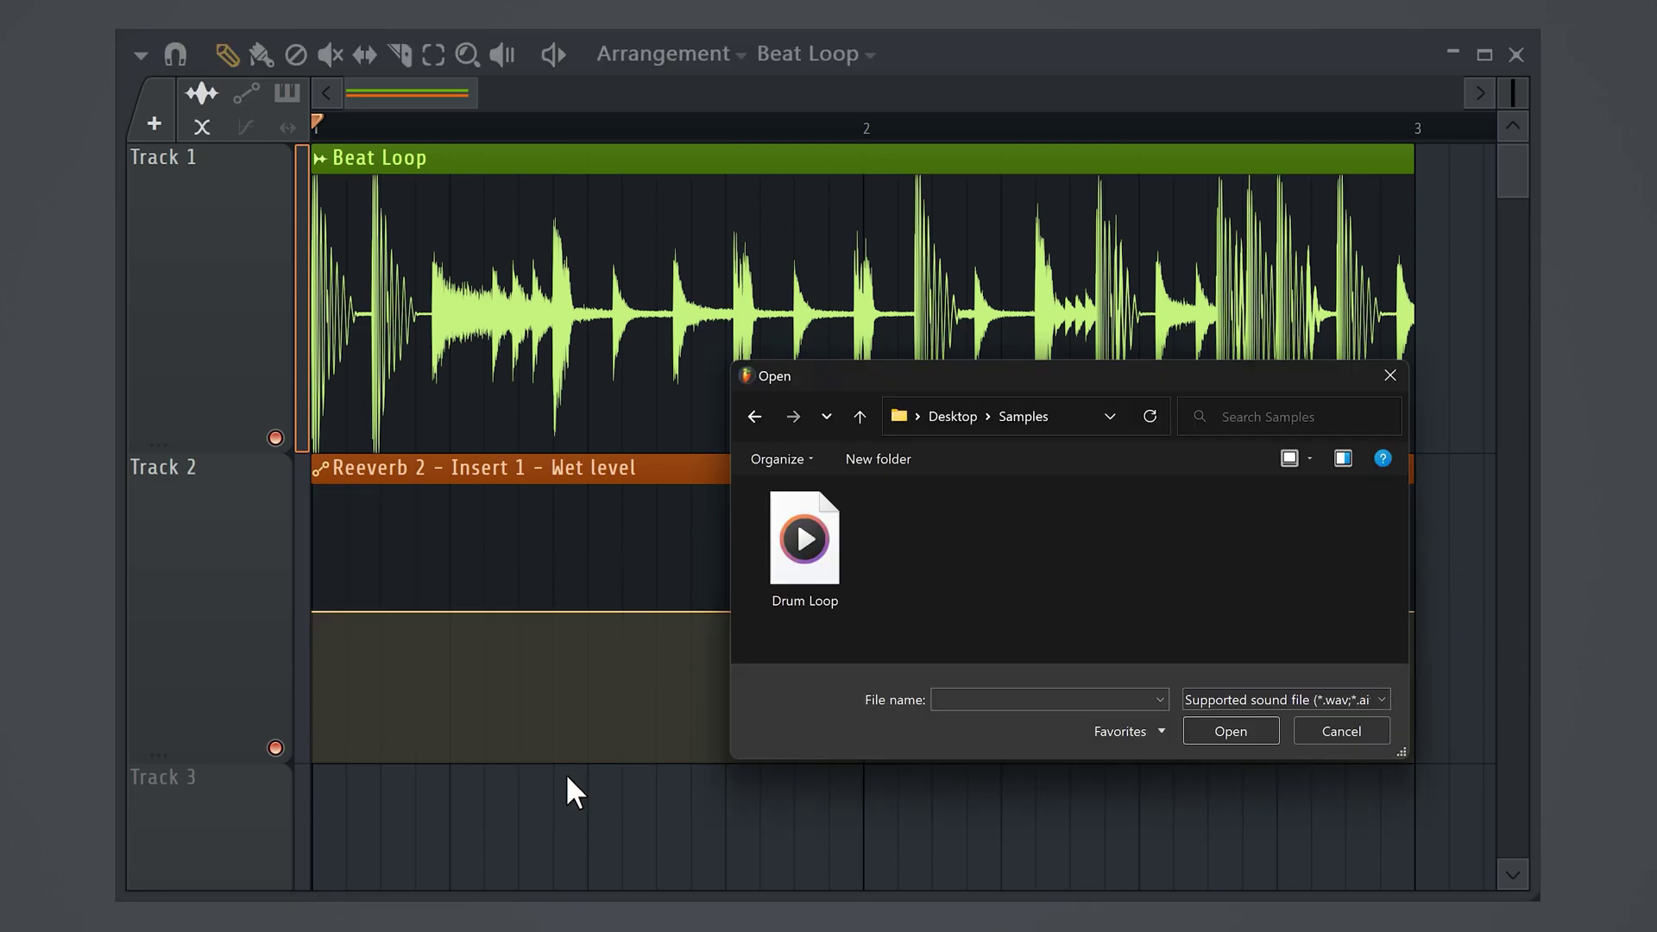
left_click(1229, 732)
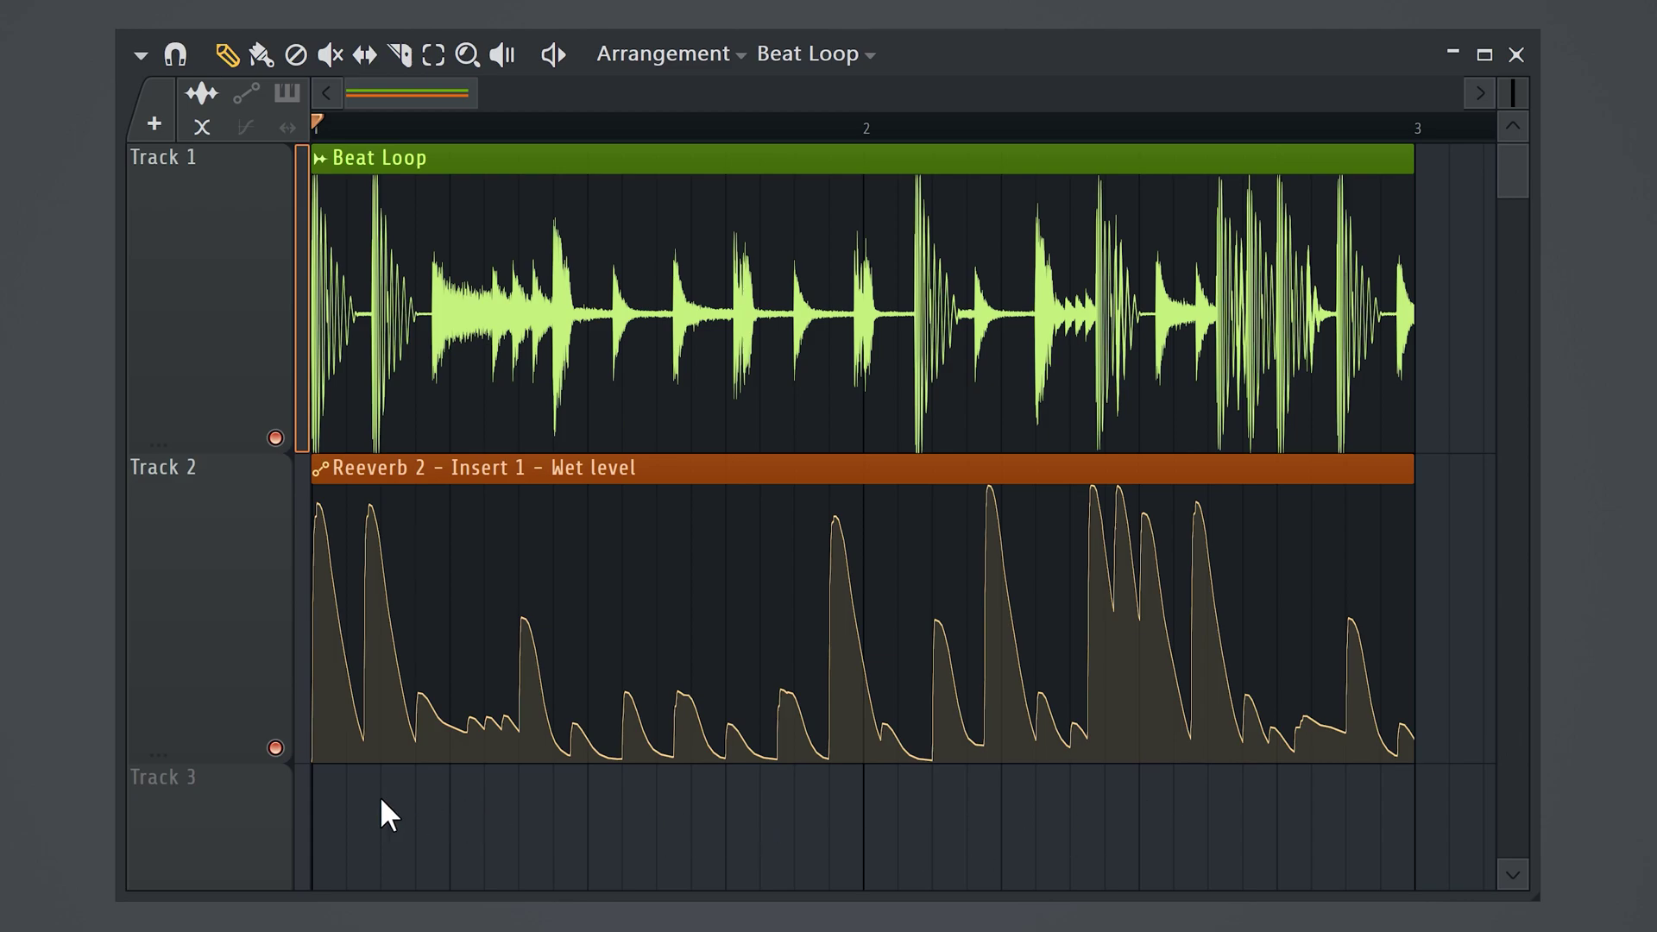
Scale the Wet automation levels with a higher Center and lower Offset
key("space")
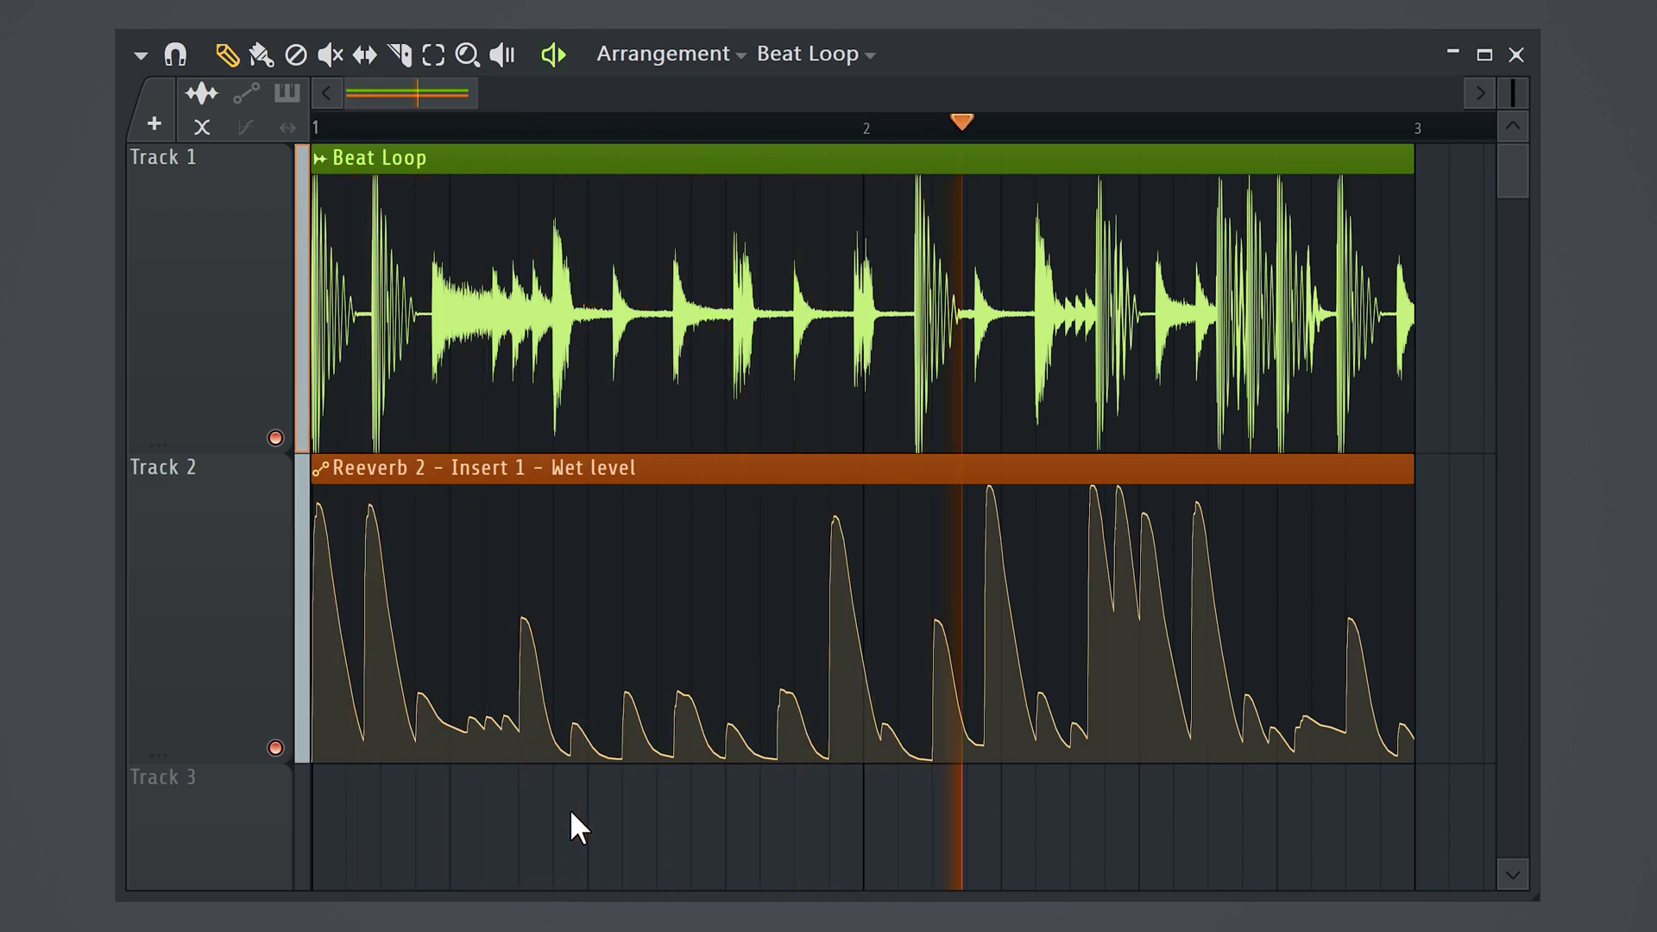
key("space")
mouse_move(427, 624)
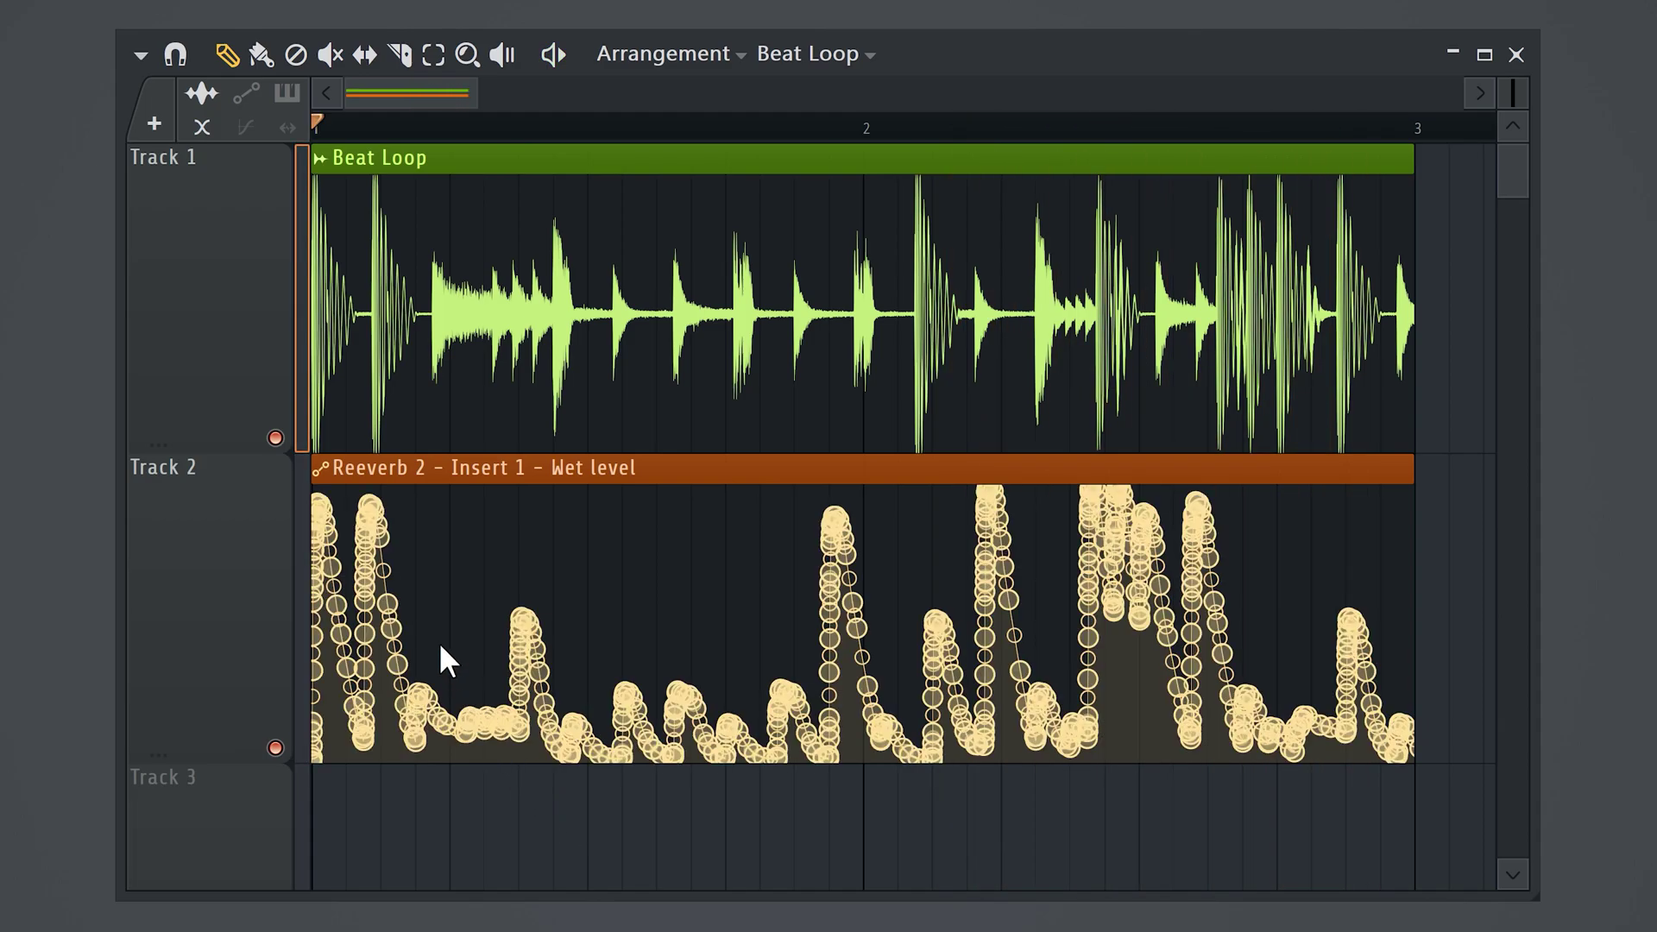
left_click(318, 468)
mouse_move(376, 566)
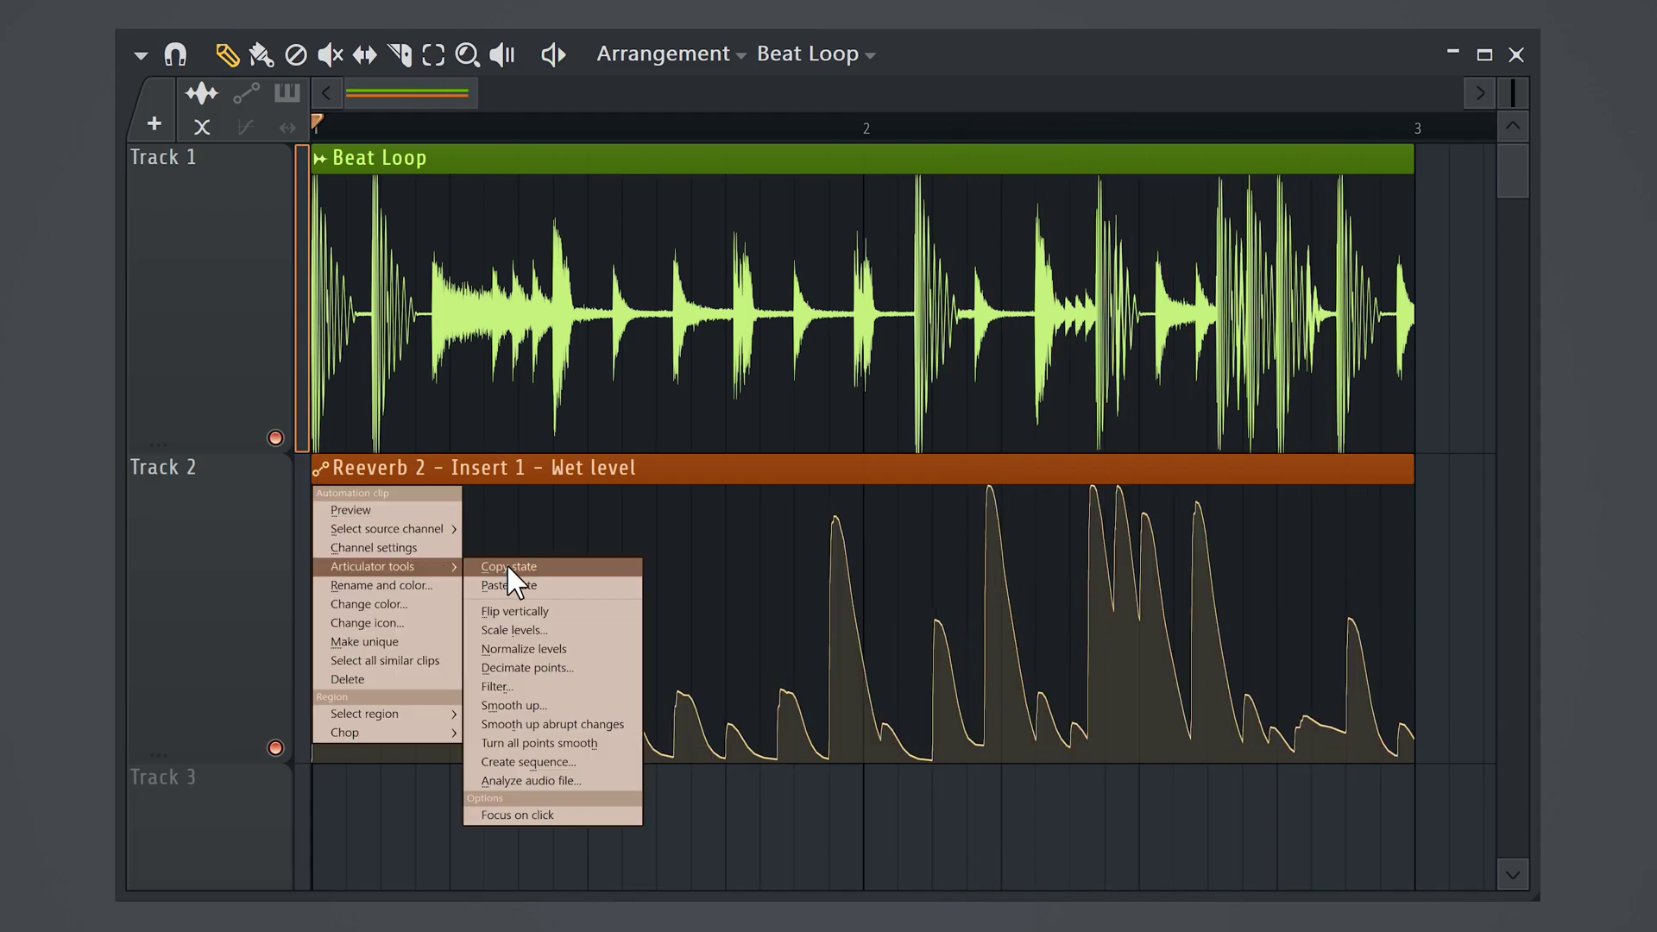
left_click(547, 633)
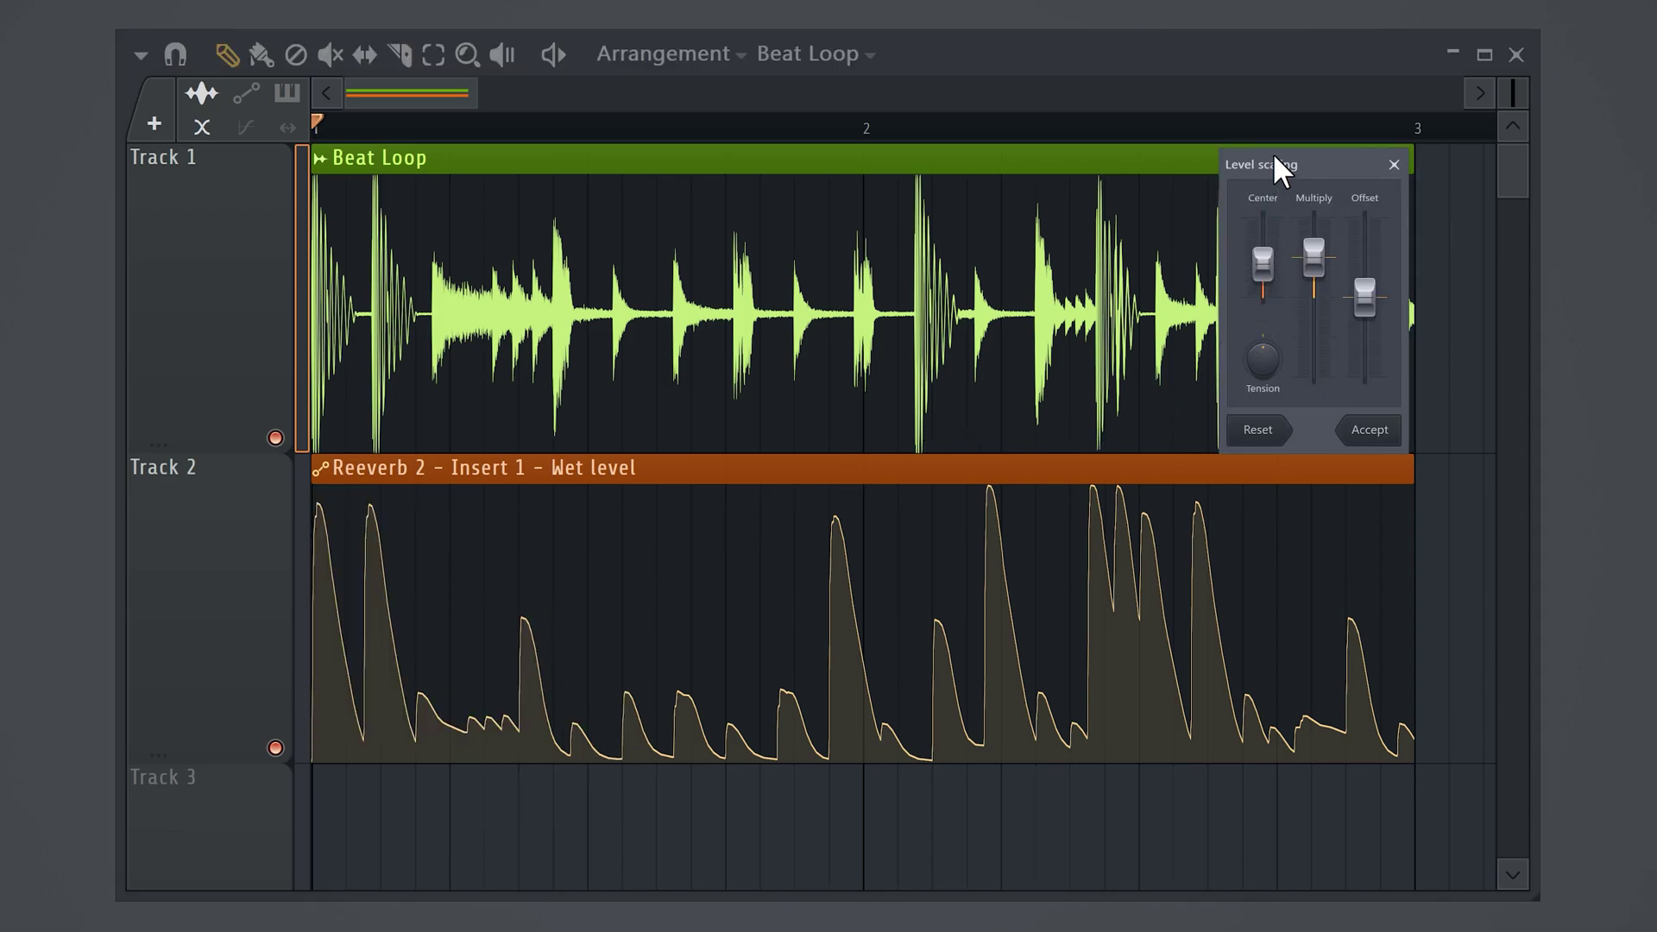
left_click_drag(1313, 255, 1262, 220)
left_click_drag(1364, 296, 1376, 316)
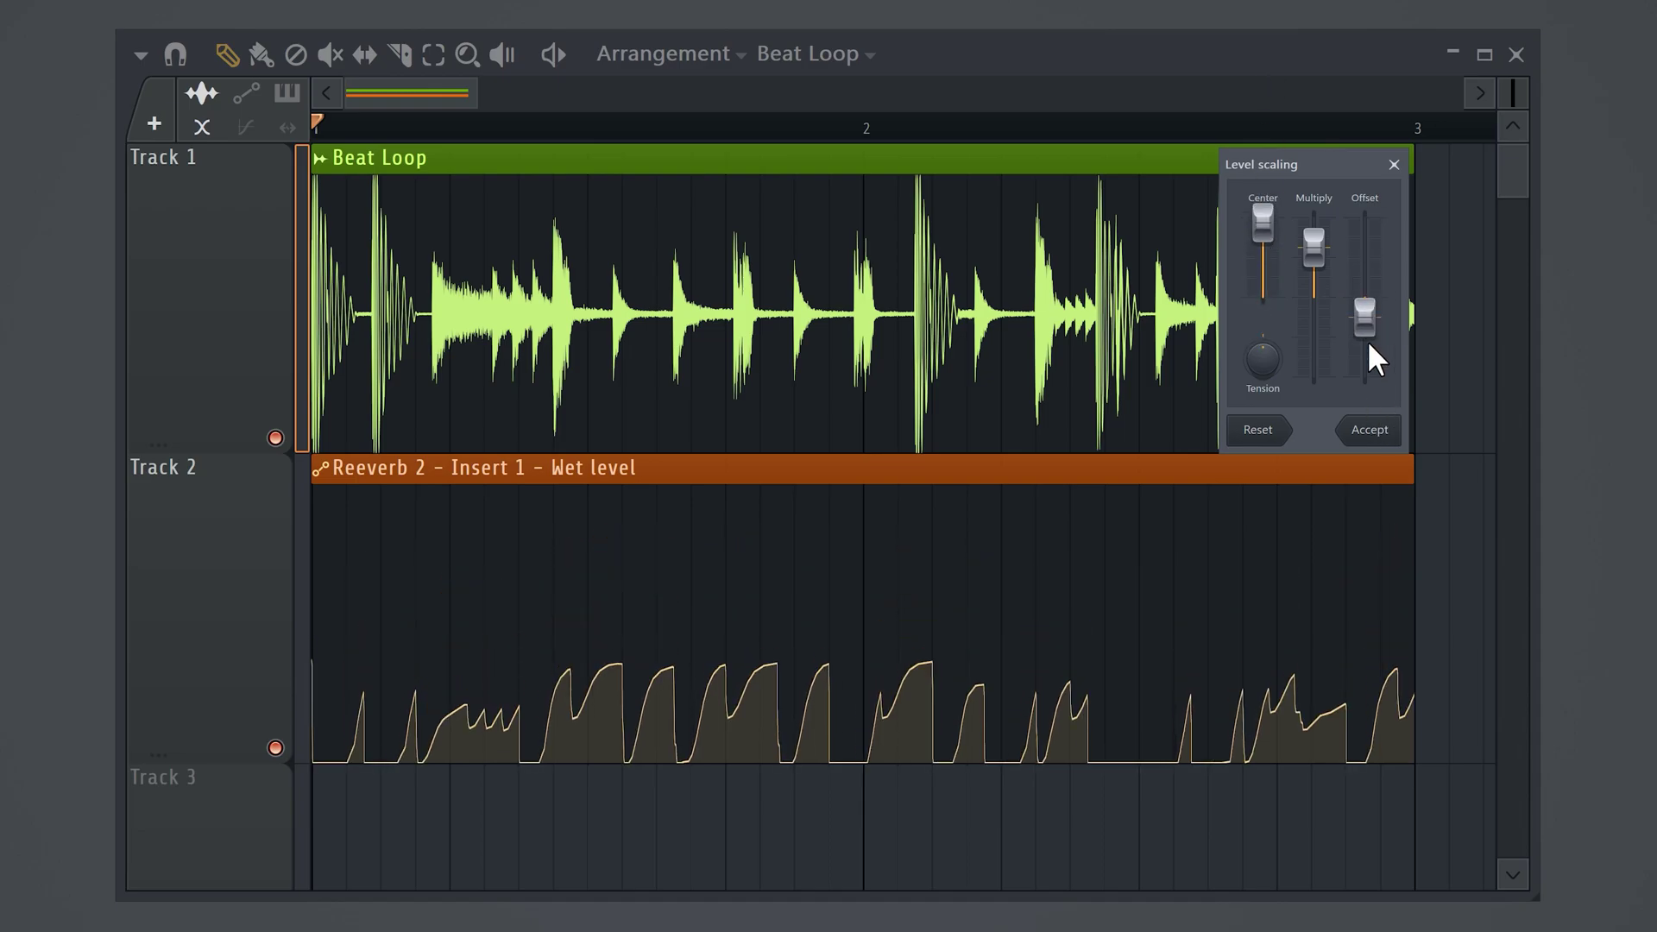
left_click(1367, 429)
Smooth the Wet automation curve with increased Attack and play the result
right_click(330, 490)
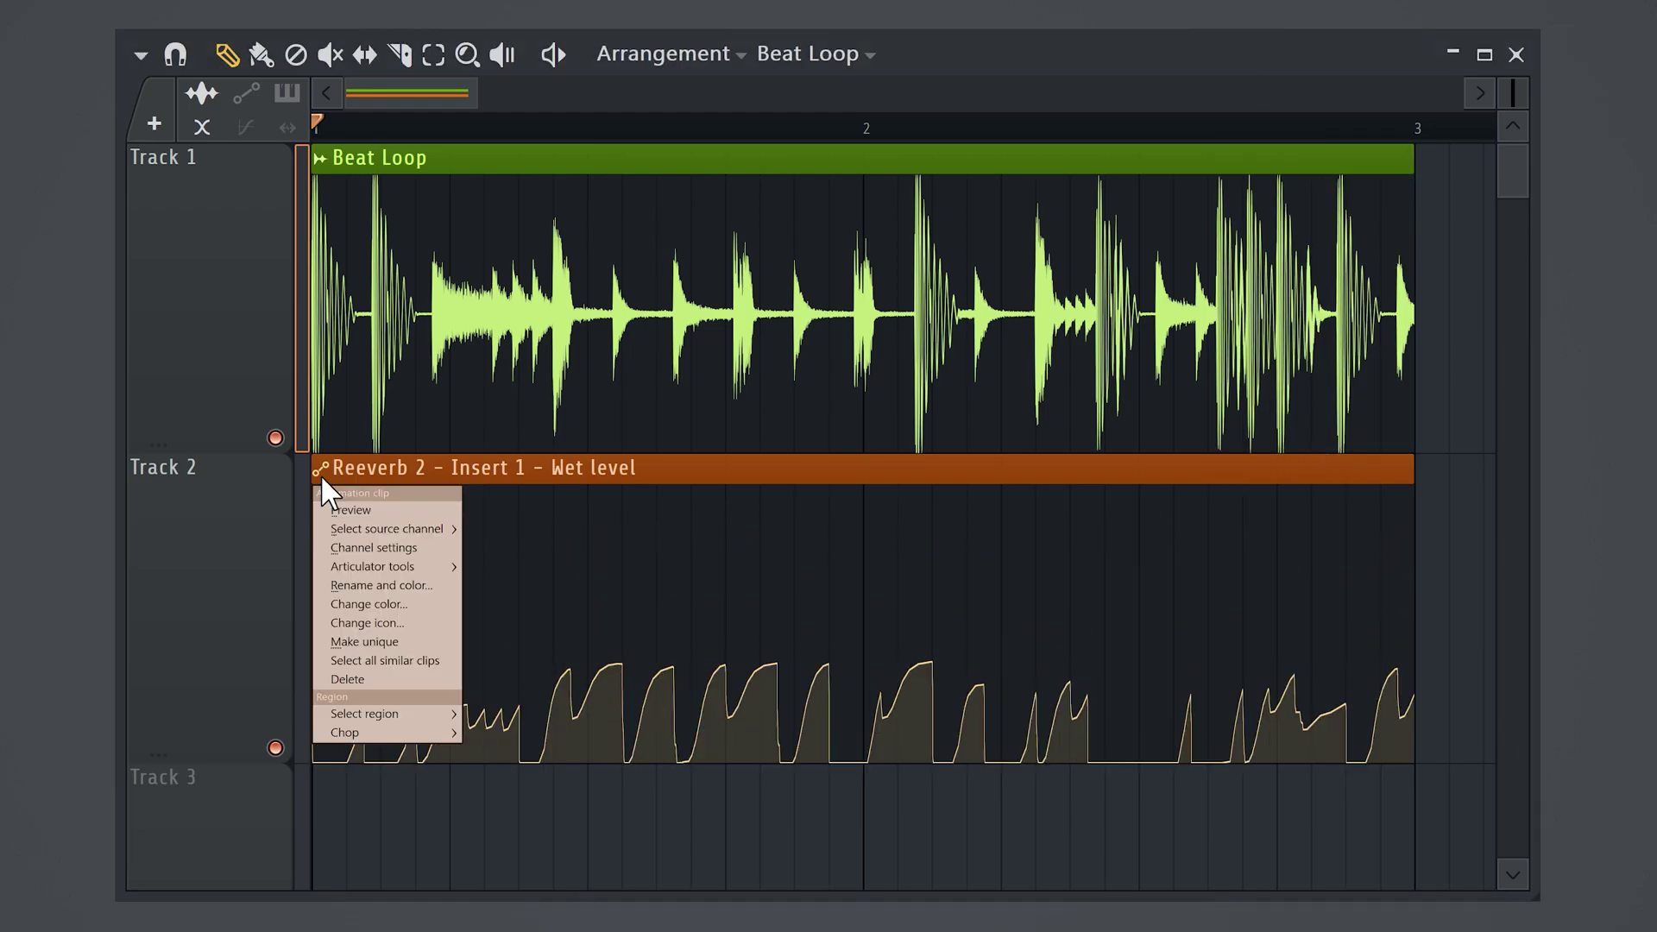
mouse_move(437, 566)
left_click(567, 703)
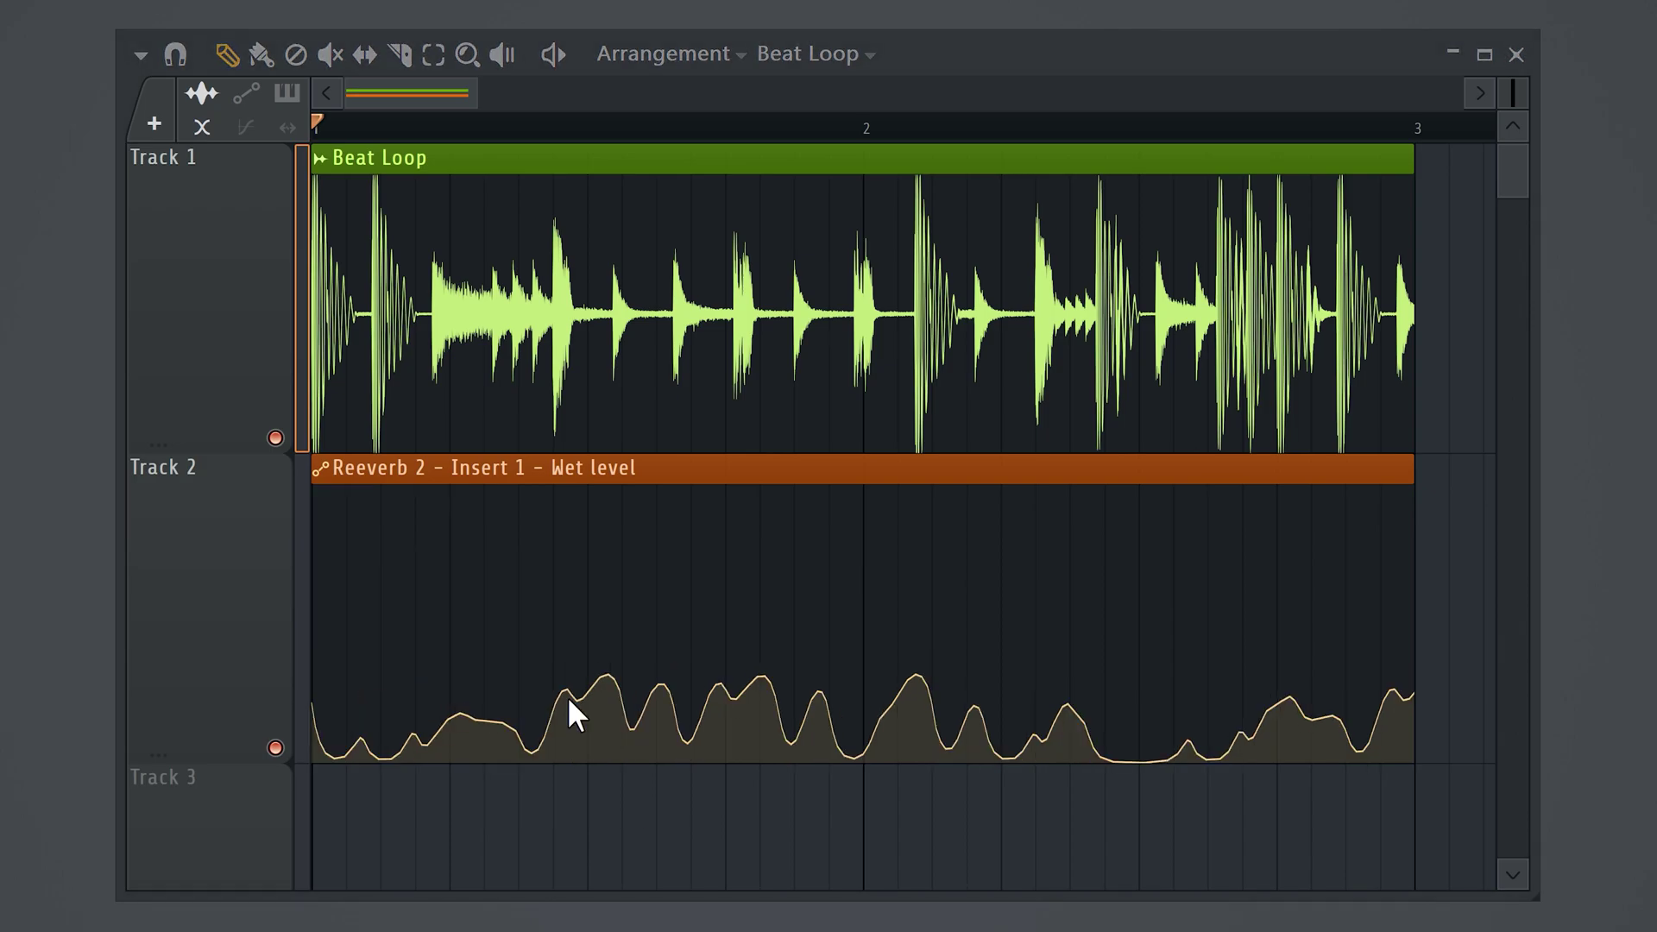
left_click_drag(1287, 296, 1430, 1)
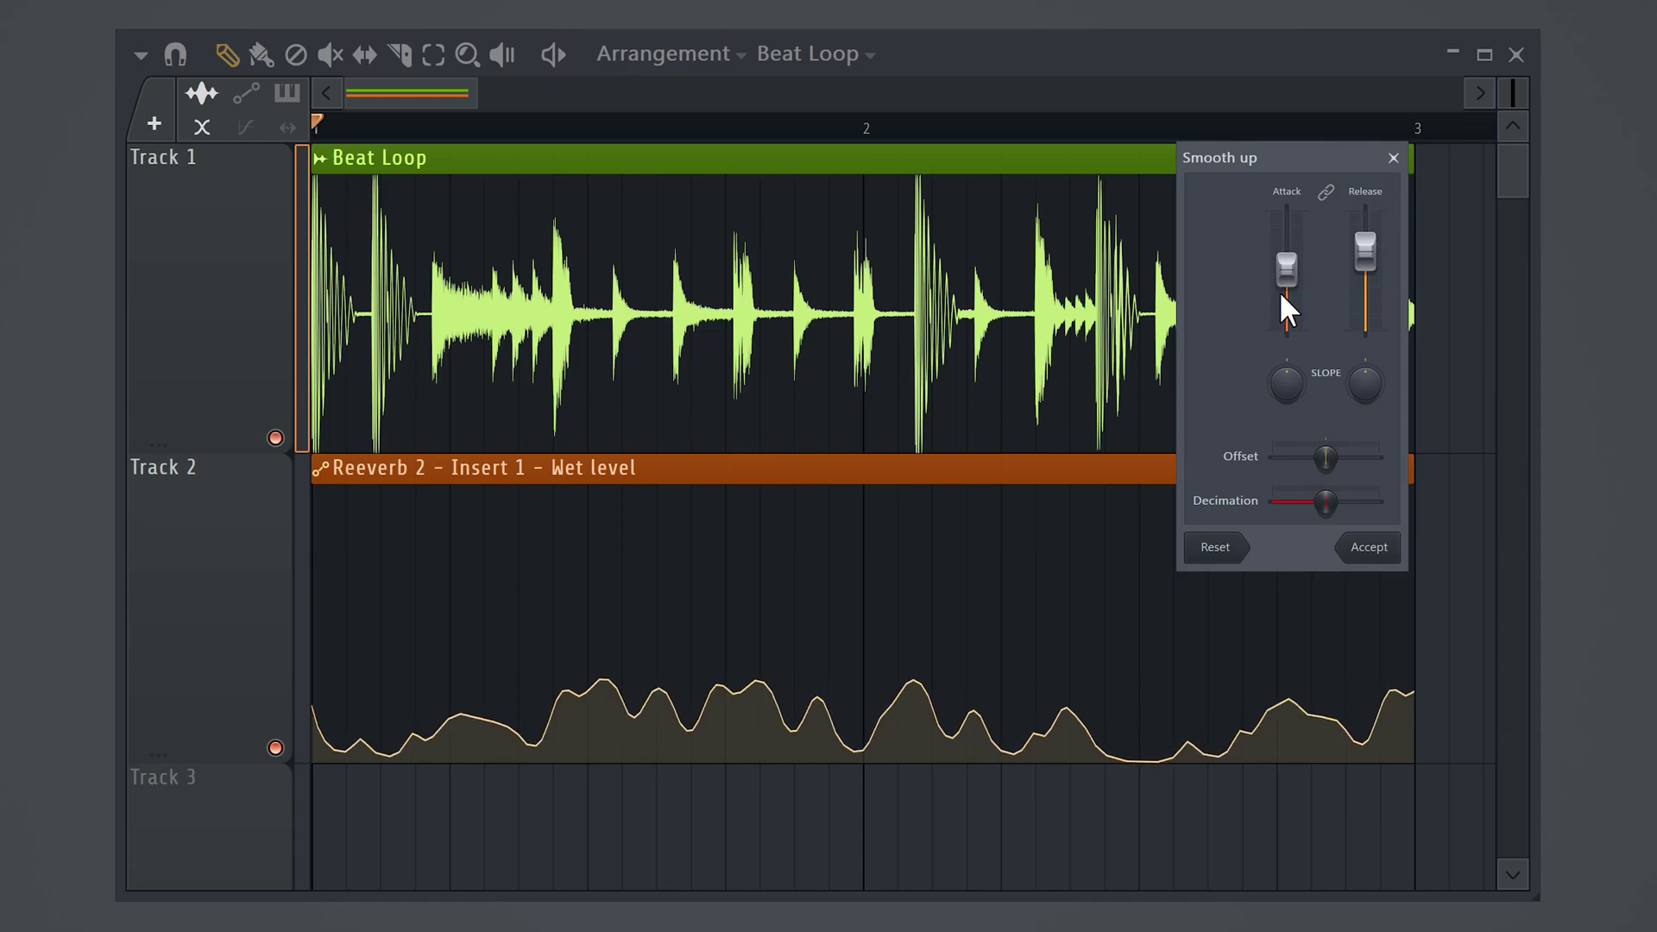
left_click(1351, 530)
key("space")
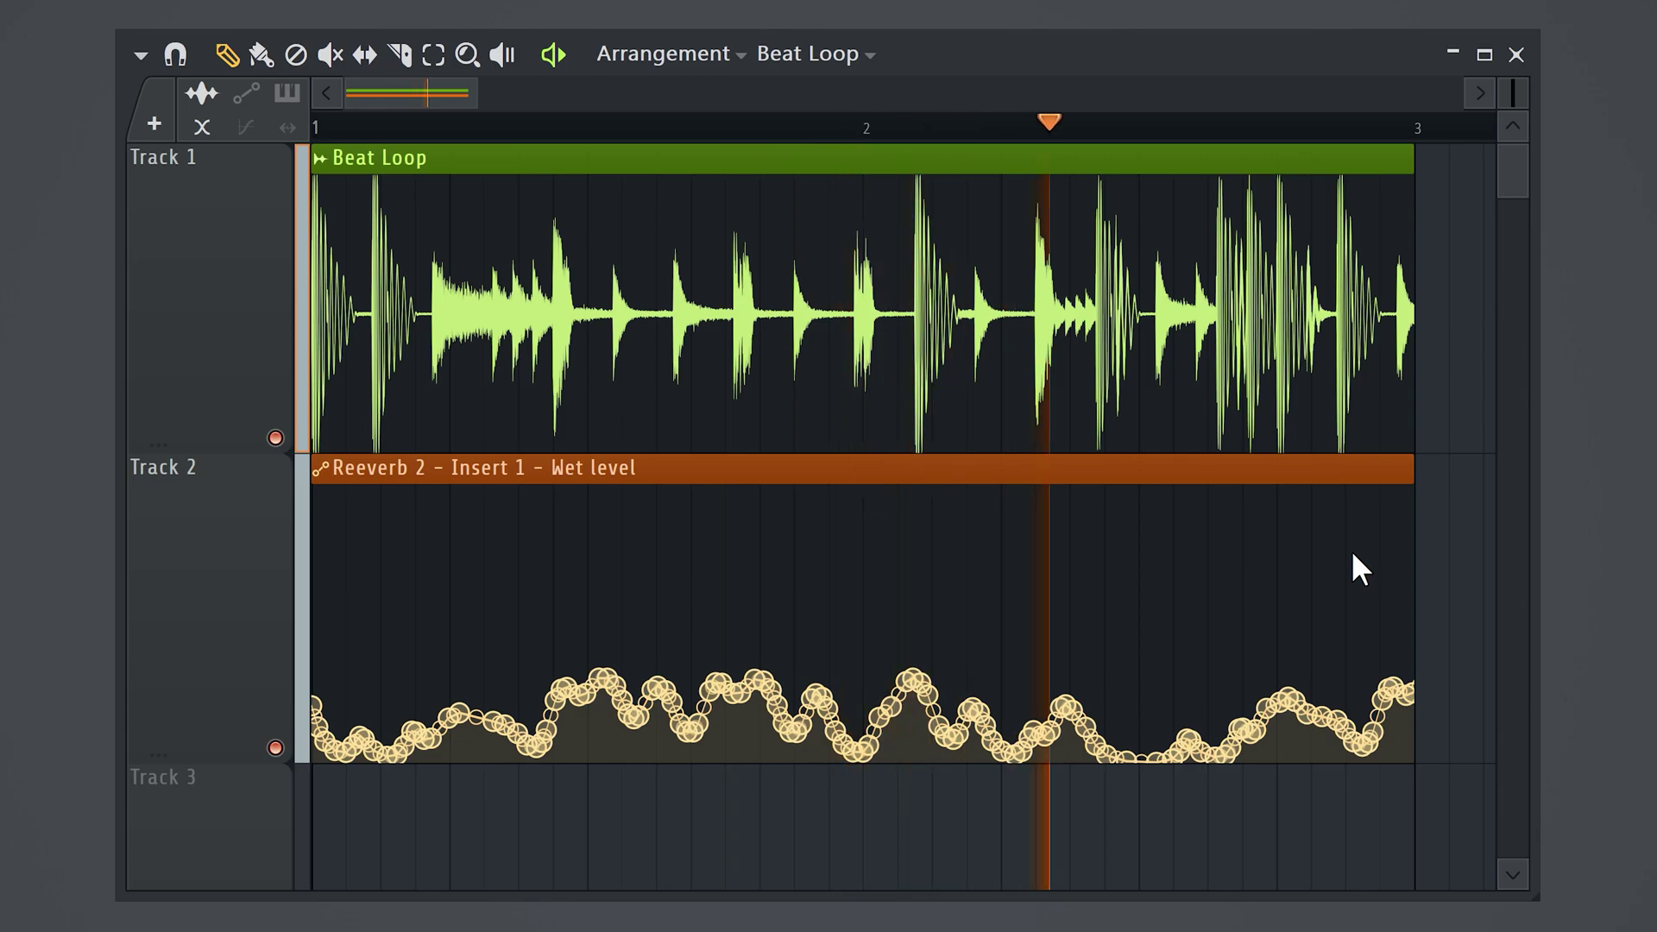
Delete Kick 2, then delete Kick 1 through Perc 4, leaving only Noise
key("space")
key("space")
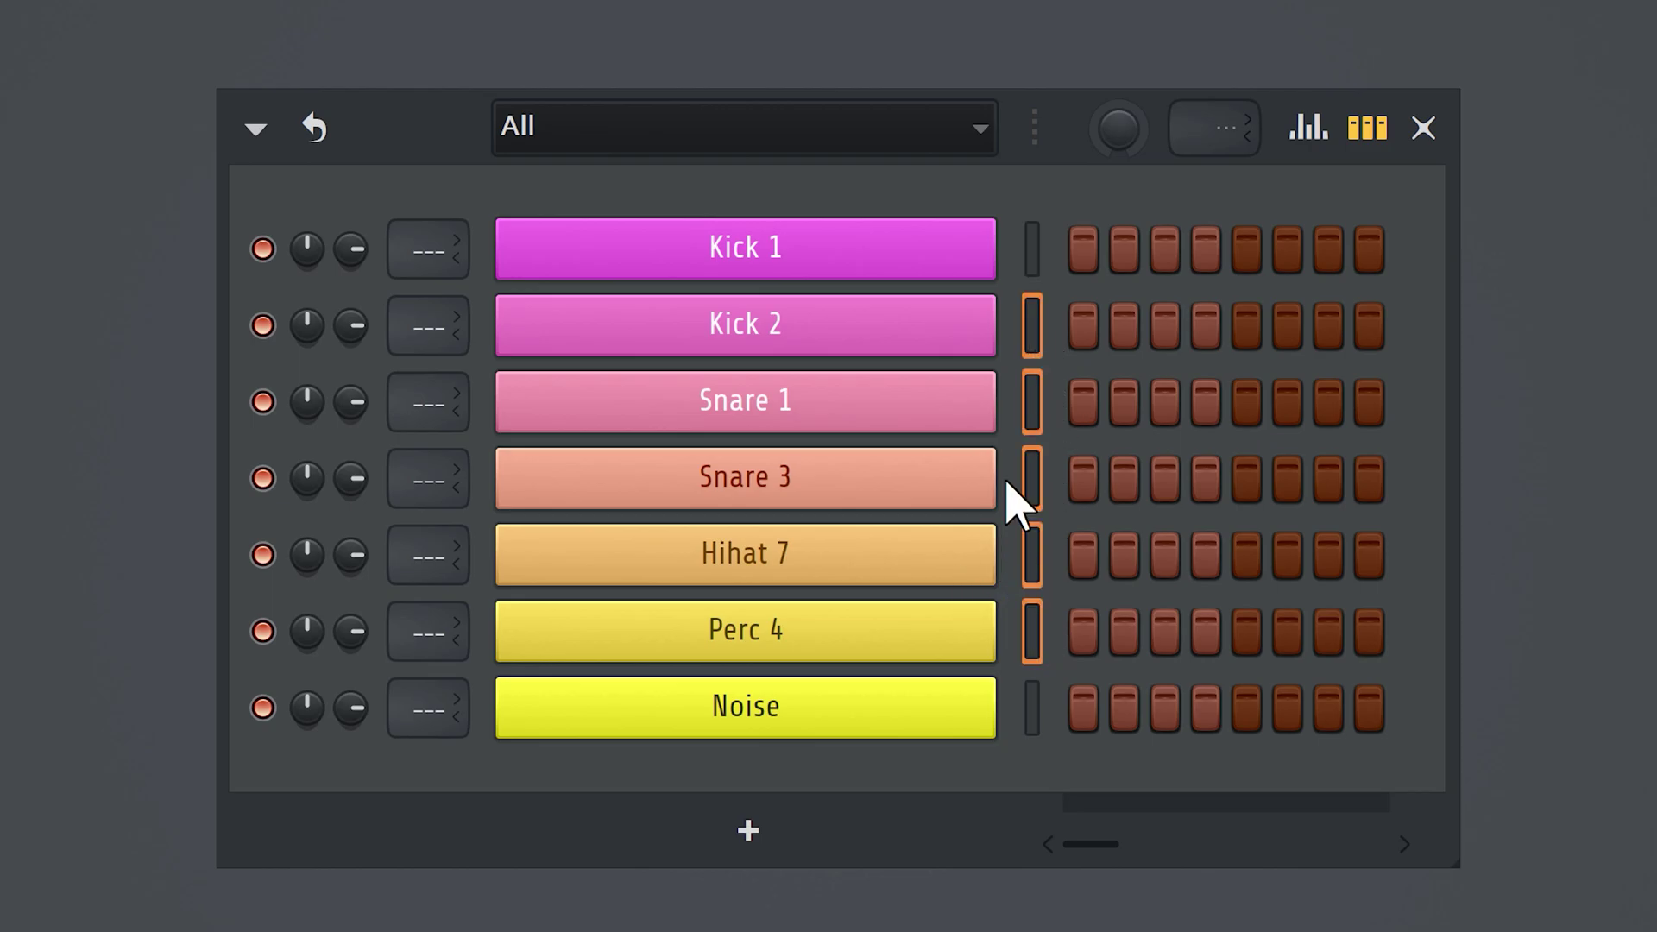
right_click(939, 326)
left_click(1075, 661)
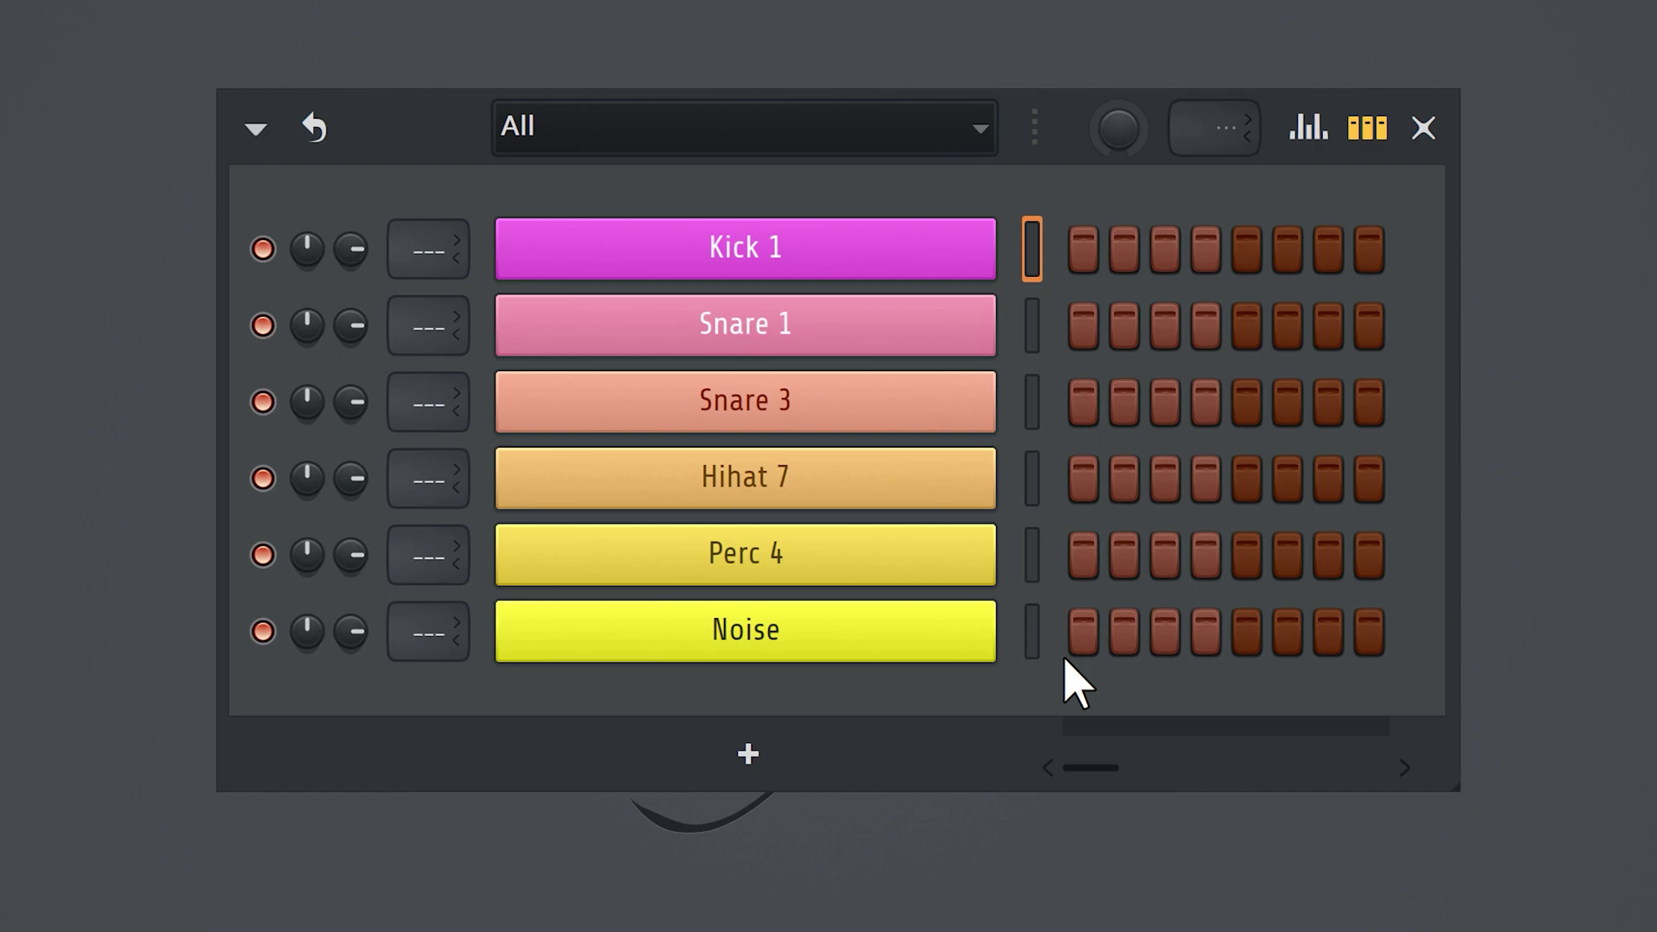
left_click_drag(1036, 267, 1036, 561)
key("alt+Delete")
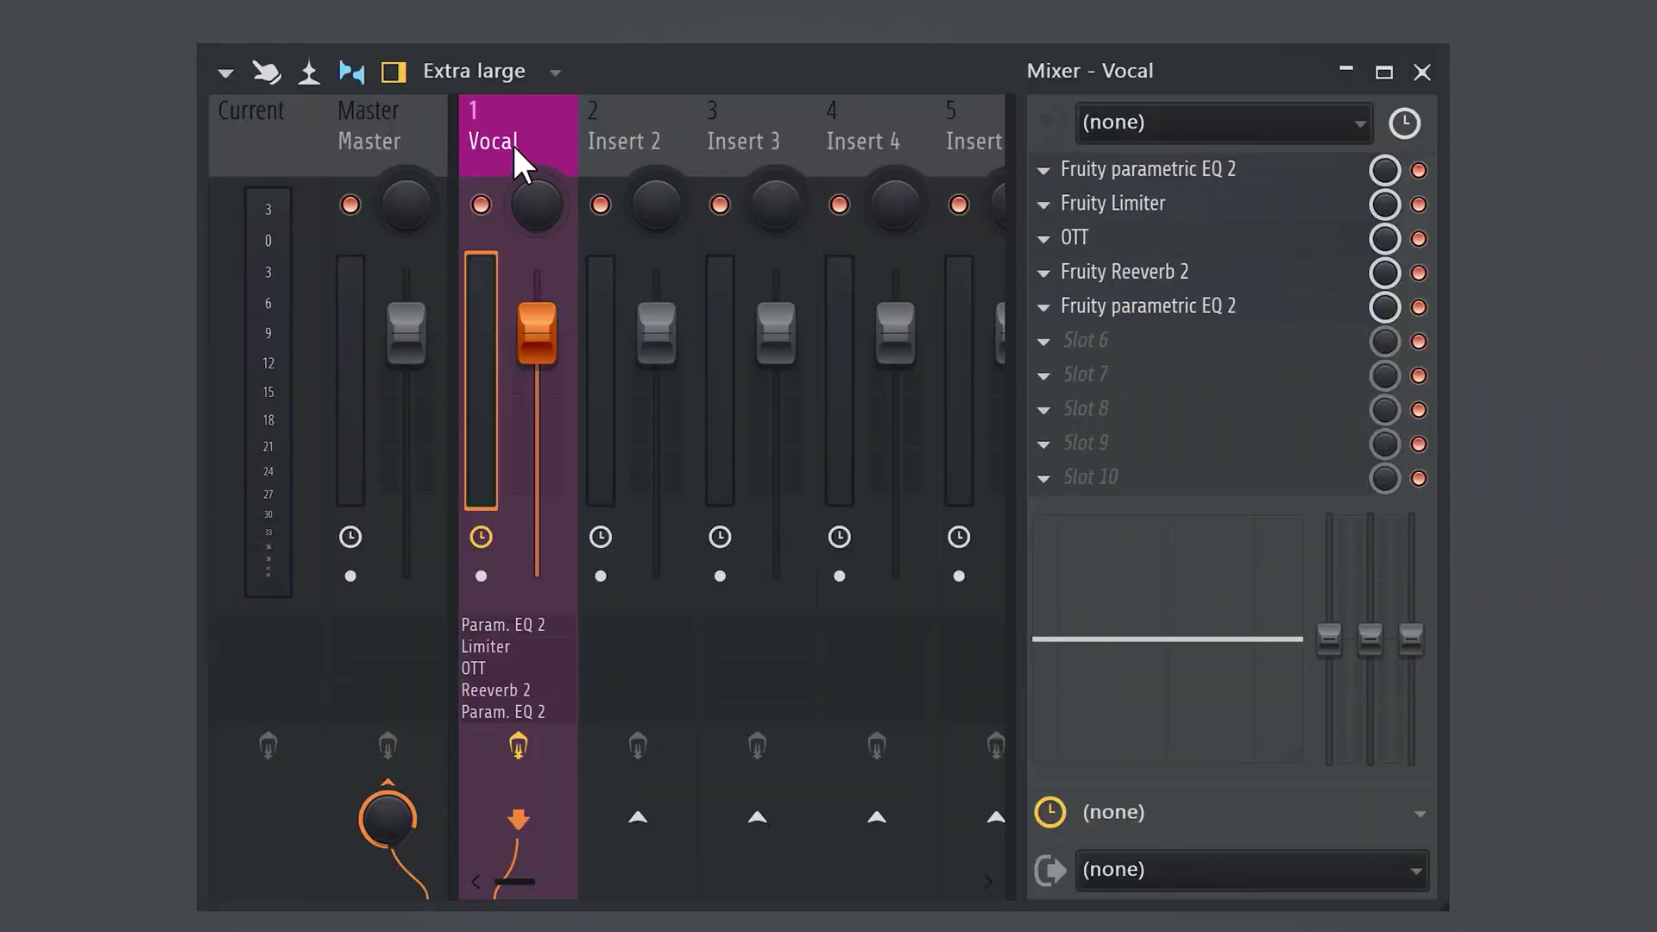
Save the Vocal mixer track's state to a file named Mixer
right_click(511, 141)
mouse_move(614, 237)
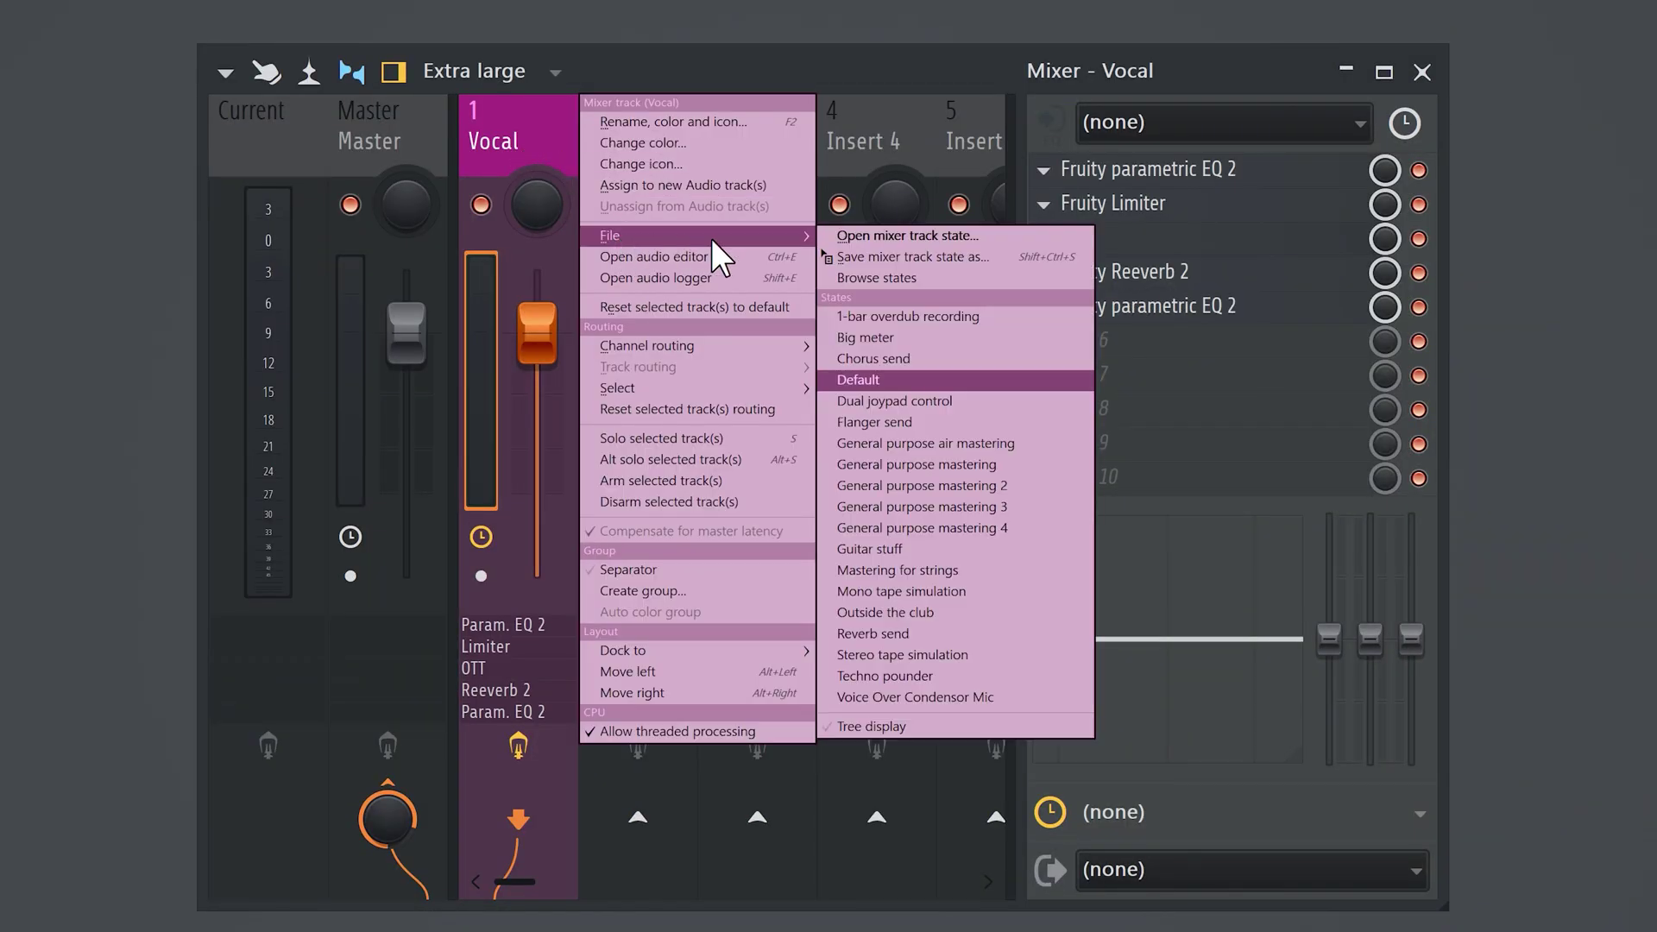
left_click(873, 253)
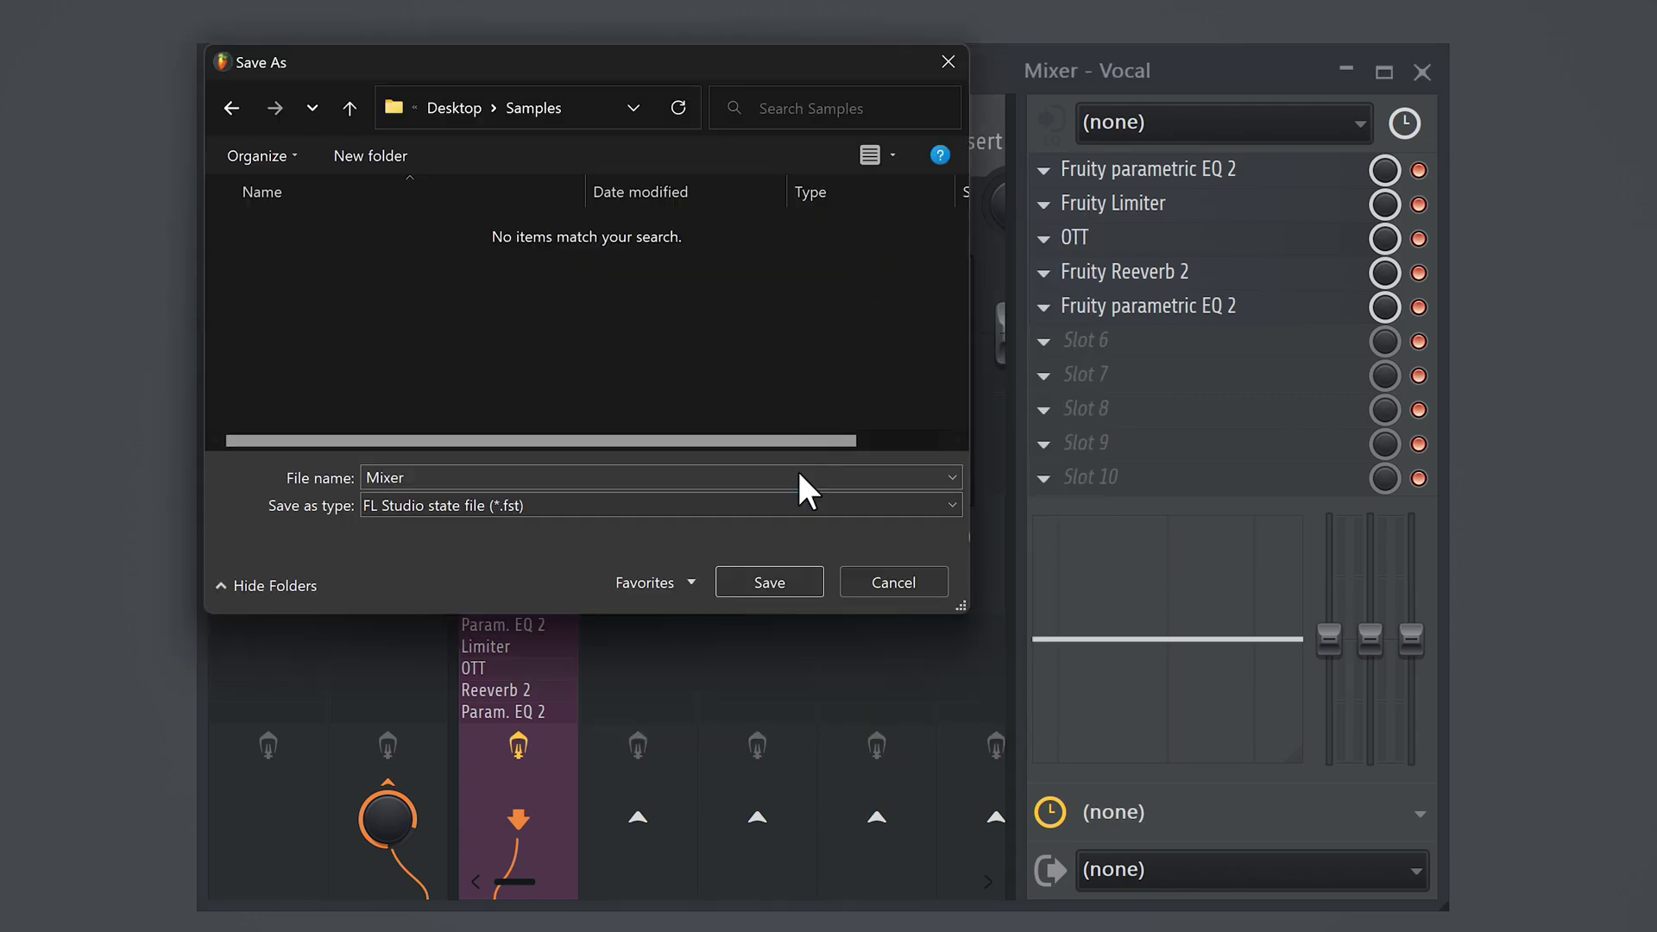
left_click(770, 583)
Select Insert 2 and bring up its File menu of saved states
left_click(608, 243)
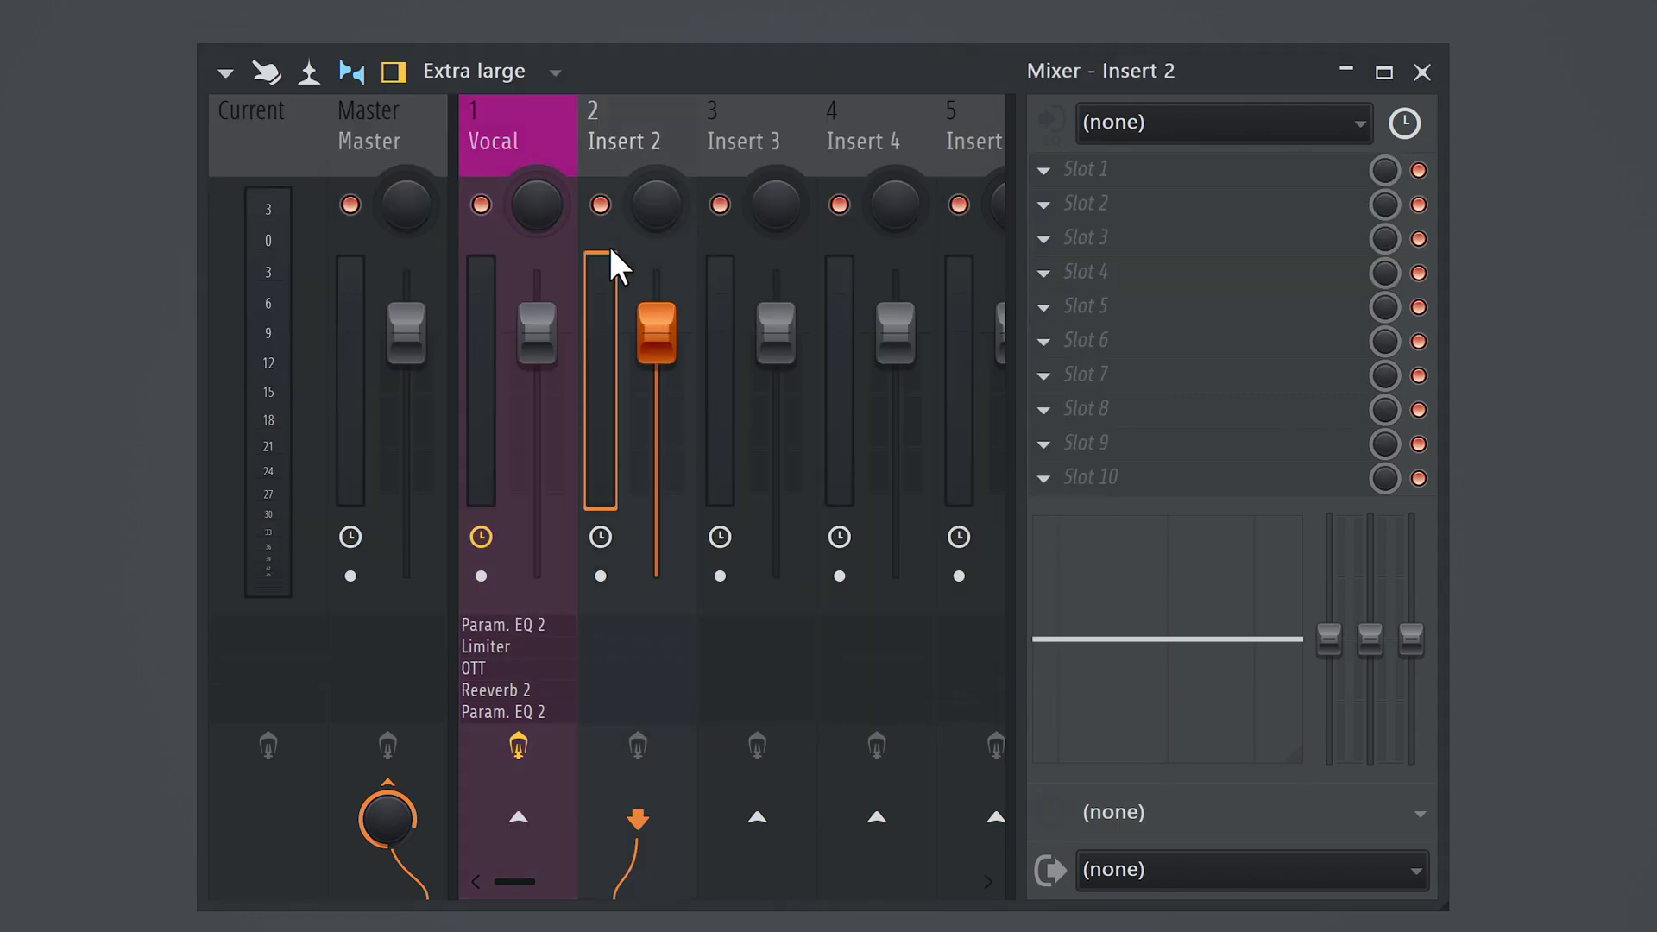
right_click(619, 129)
mouse_move(764, 245)
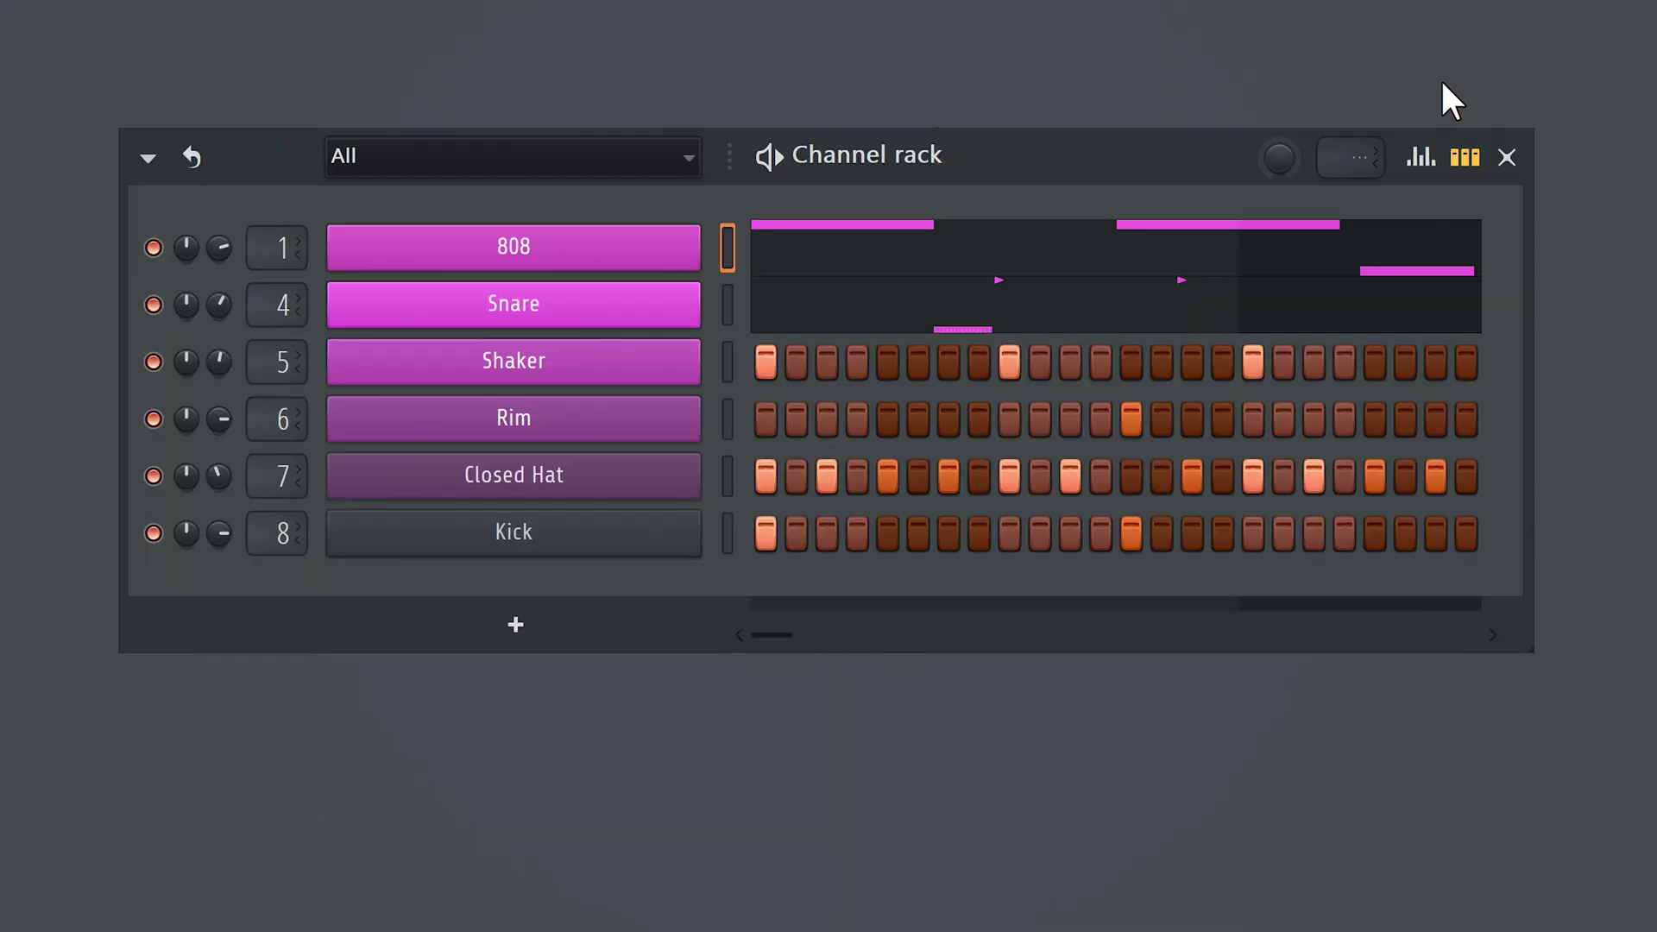
Redraw the 808 step velocities and pitch its steps to D5, G#4 and G4
left_click(1421, 157)
mouse_move(767, 411)
left_mouse_down()
mouse_move(1049, 349)
mouse_move(1128, 388)
mouse_move(1322, 337)
mouse_move(1359, 435)
mouse_move(1359, 301)
mouse_move(1132, 265)
mouse_move(799, 404)
mouse_move(788, 251)
left_mouse_up()
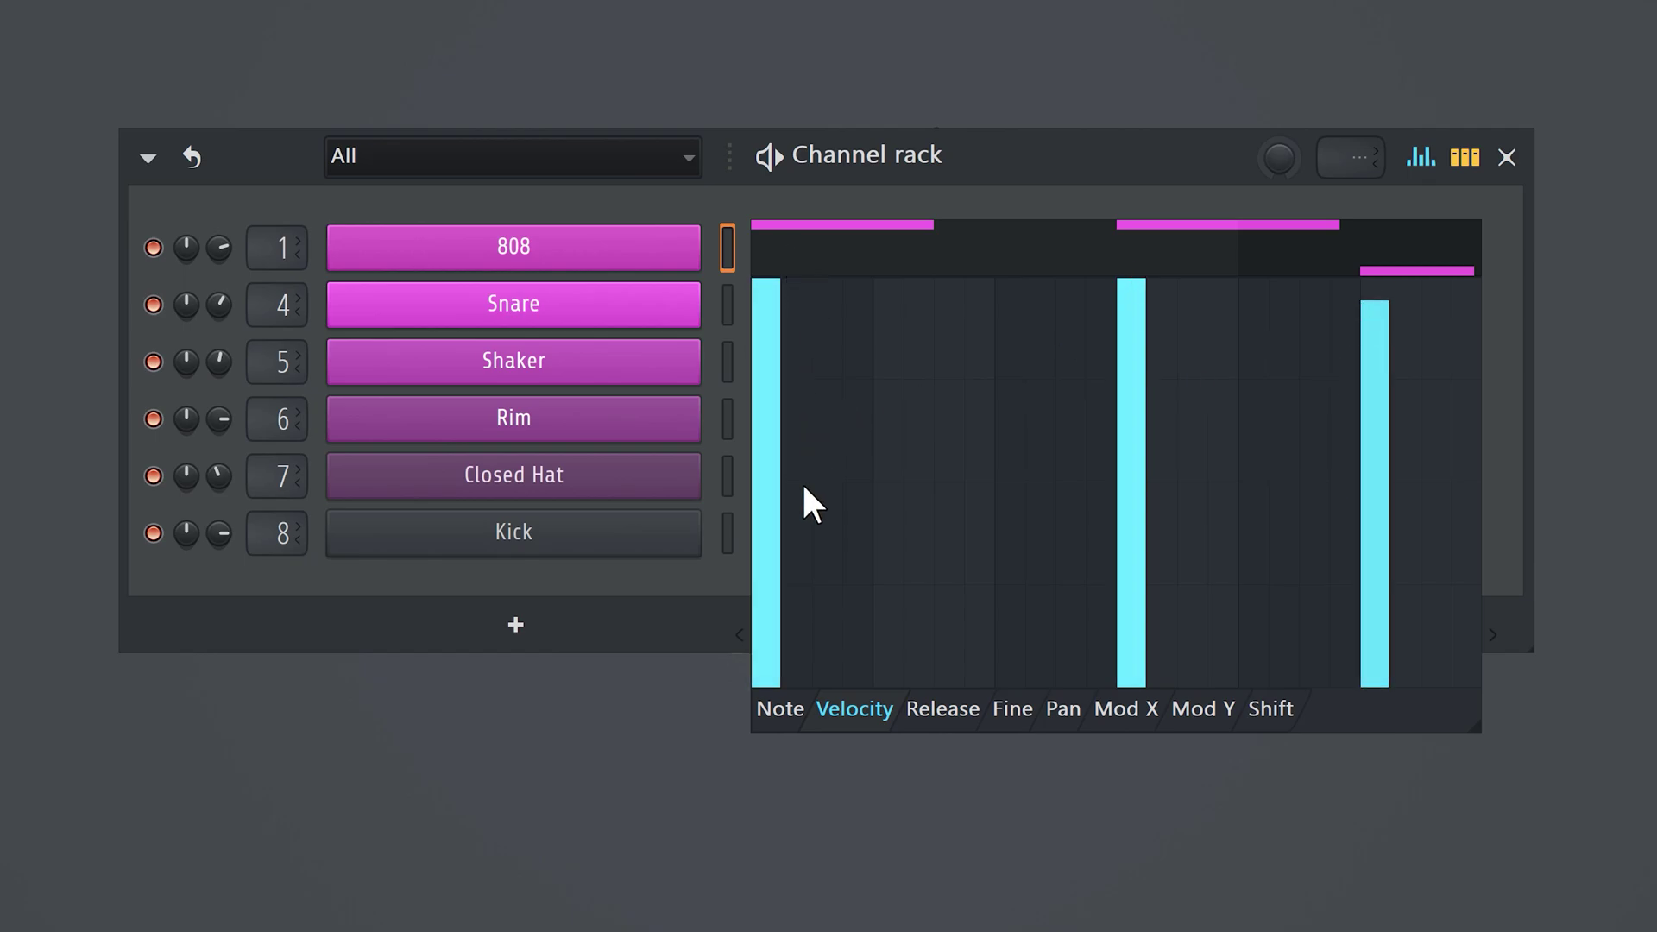
left_click(775, 711)
left_click(889, 431)
left_click_drag(950, 474, 950, 557)
left_click(978, 577)
left_click_drag(887, 432, 899, 470)
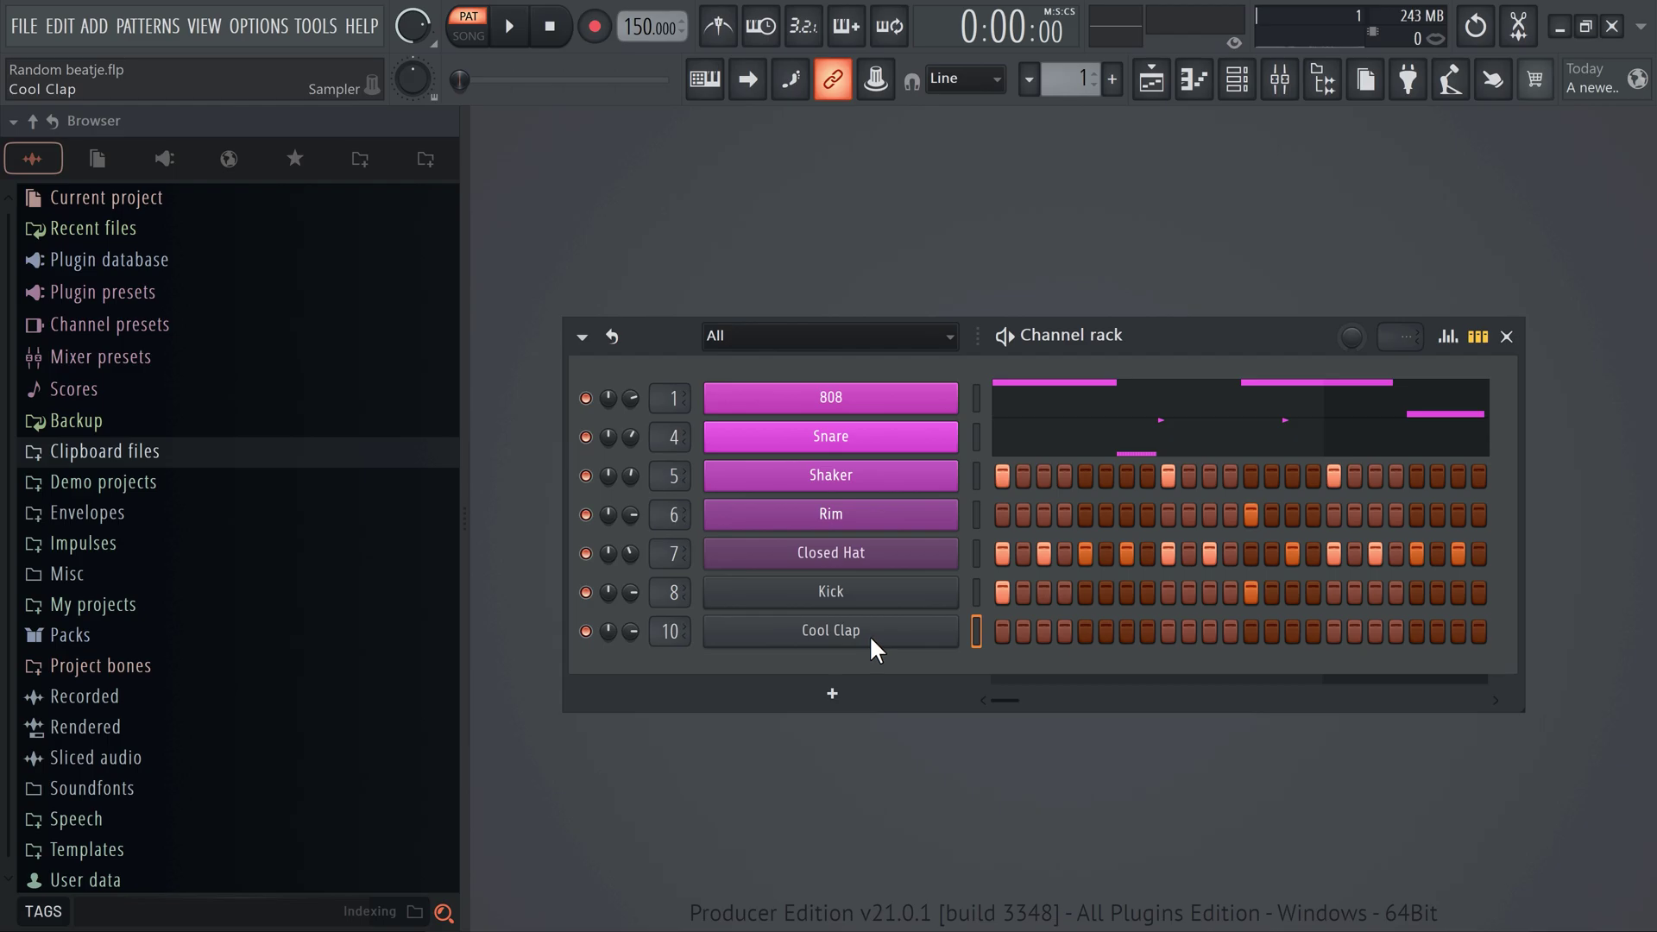
Check the Cool Clap sampler, expand Clipboard files, and focus the browser search box
left_click(869, 634)
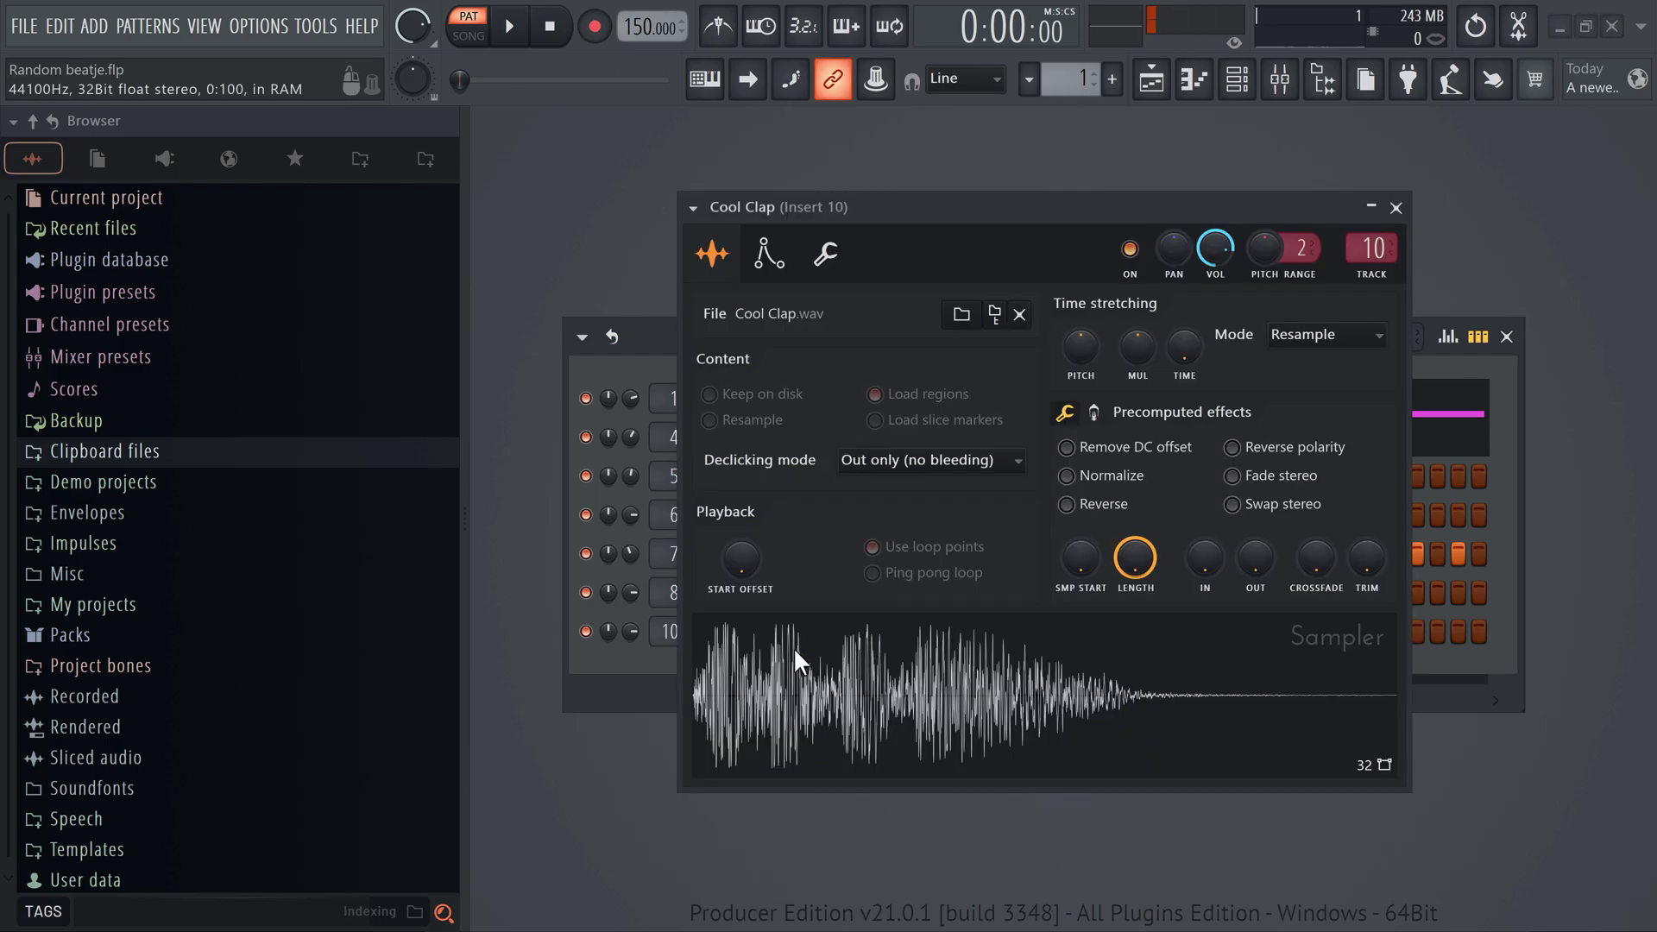
left_click(868, 634)
left_click(126, 449)
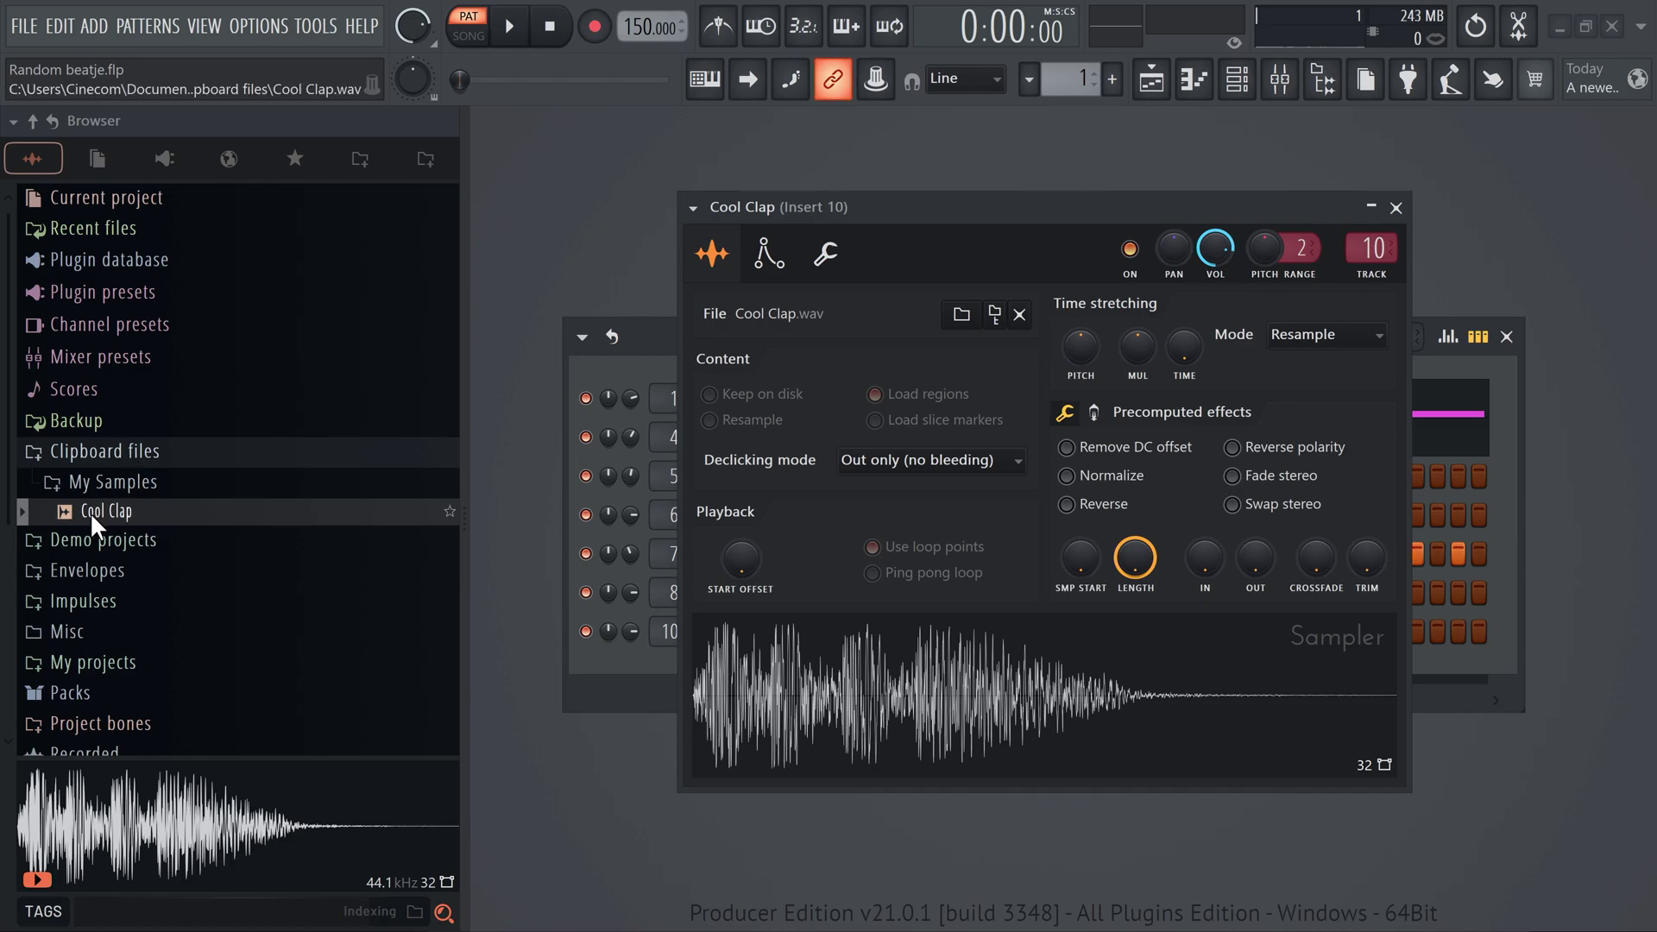
left_click(114, 906)
Search the browser for 'Cool clap' and preview the Cool Clap sample
type("Cool clap")
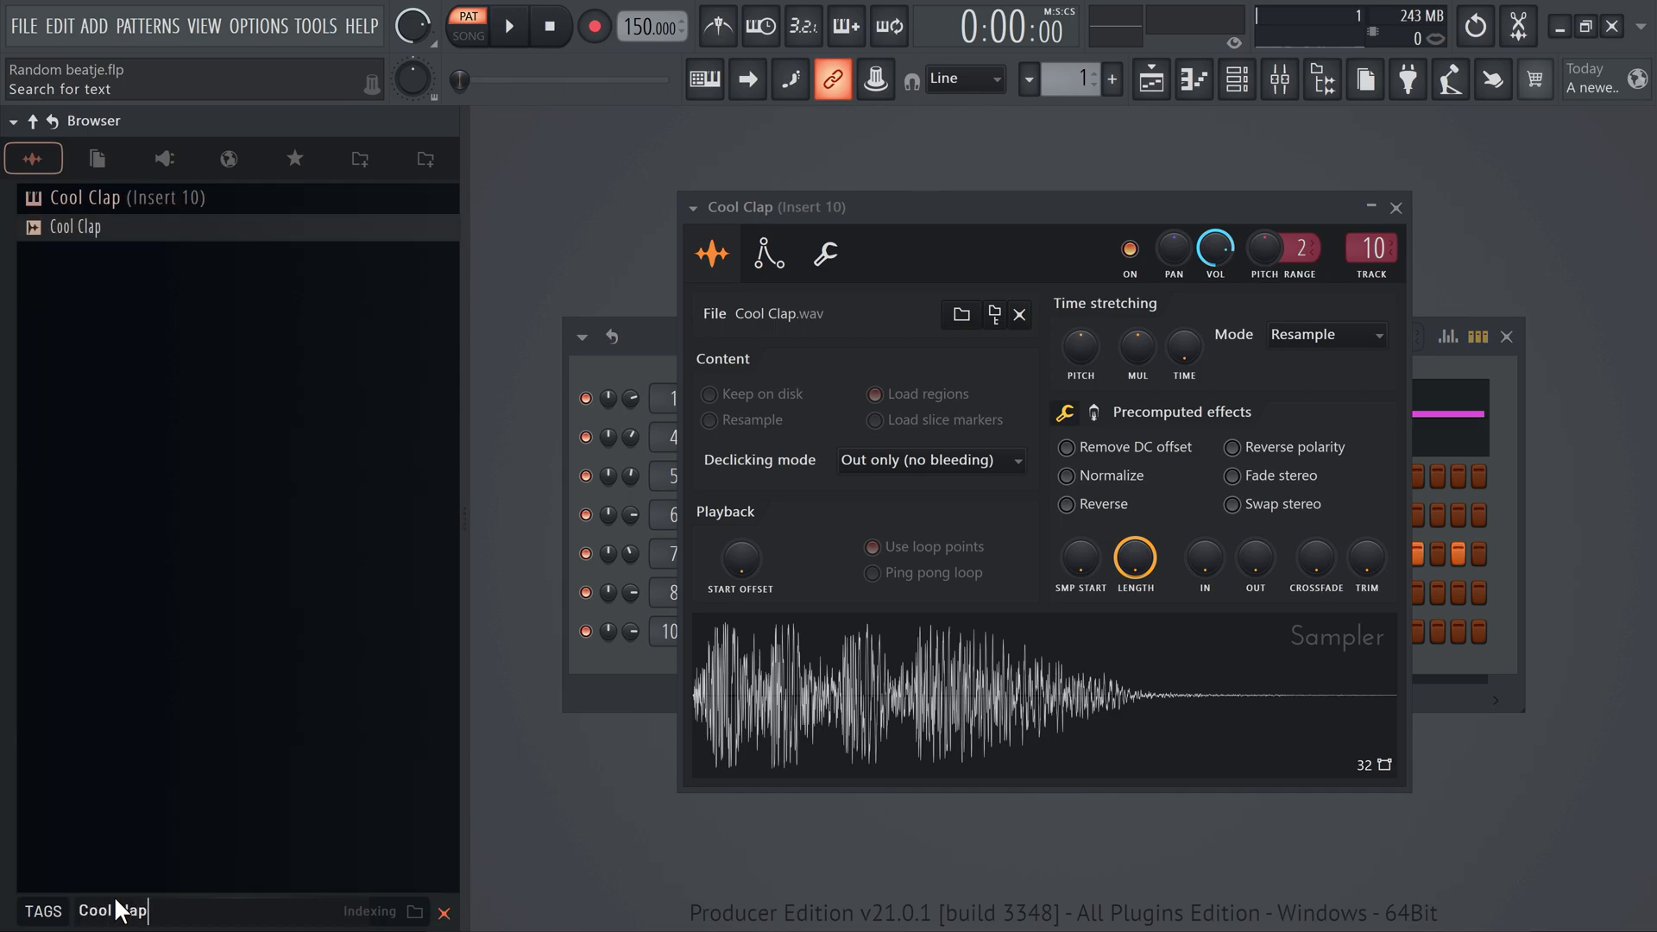
left_click(96, 235)
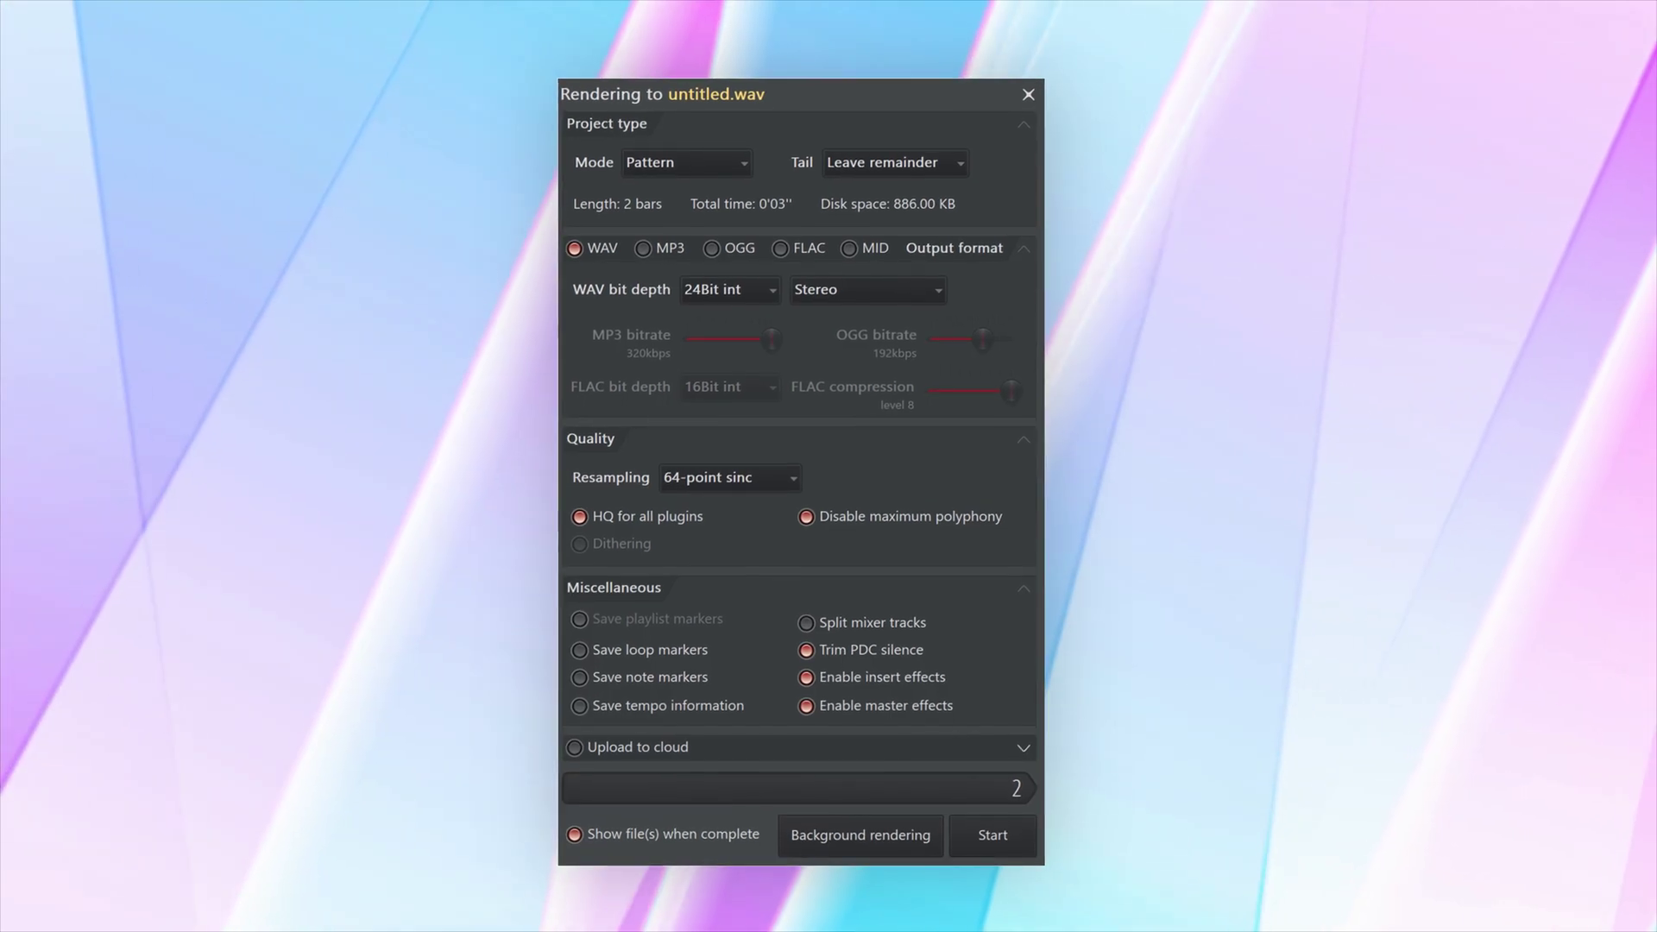